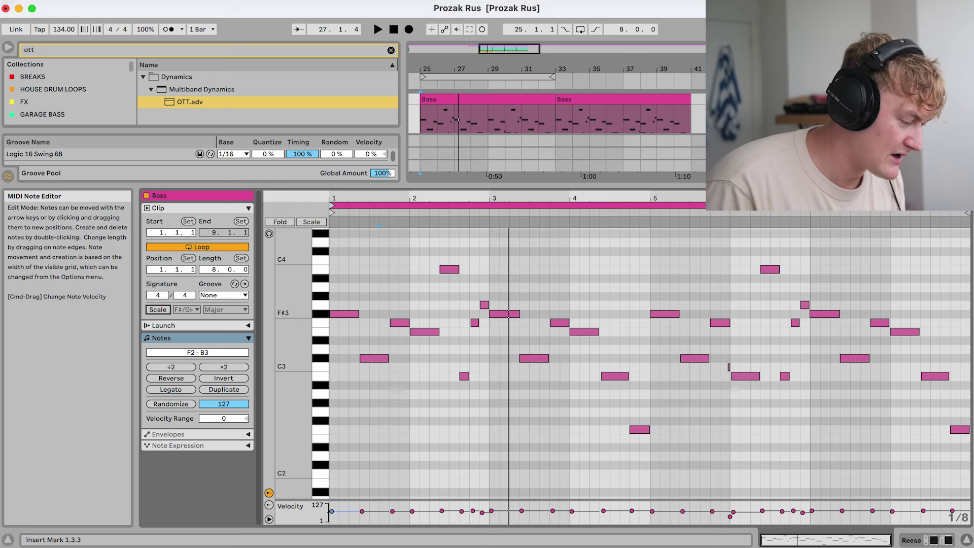
Turn on scale highlighting for the Bass clip in F#/Gb, trying Mixolydian before setting the scale to Half-whole Dim
click(158, 309)
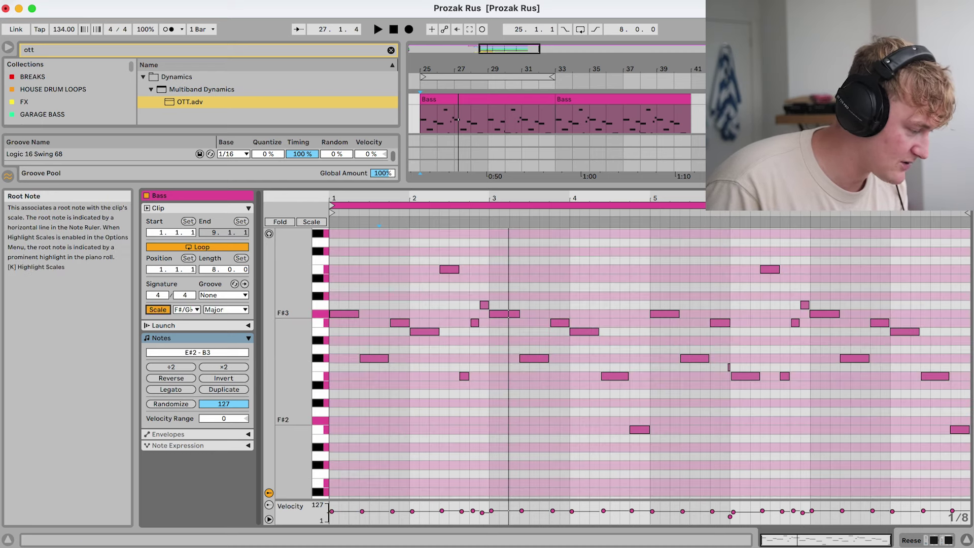
click(225, 309)
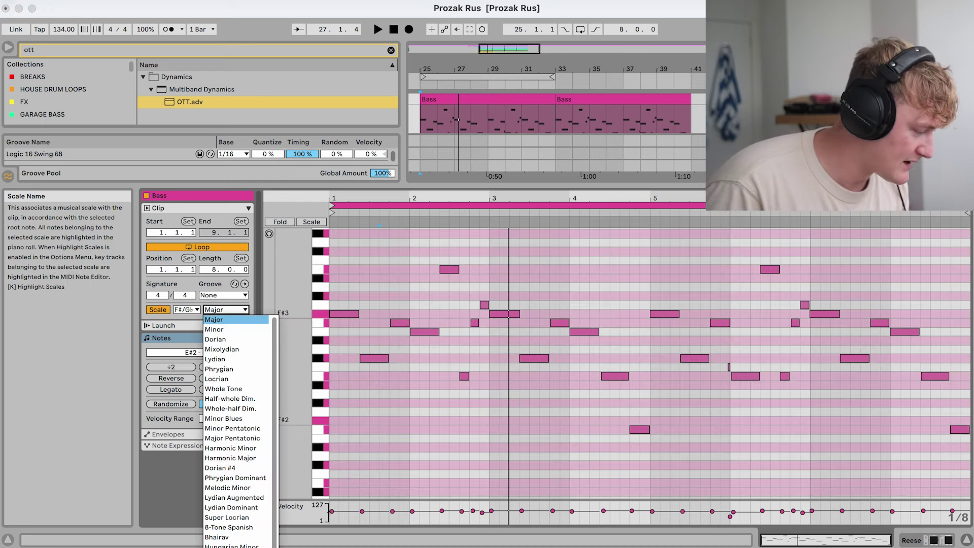
click(222, 349)
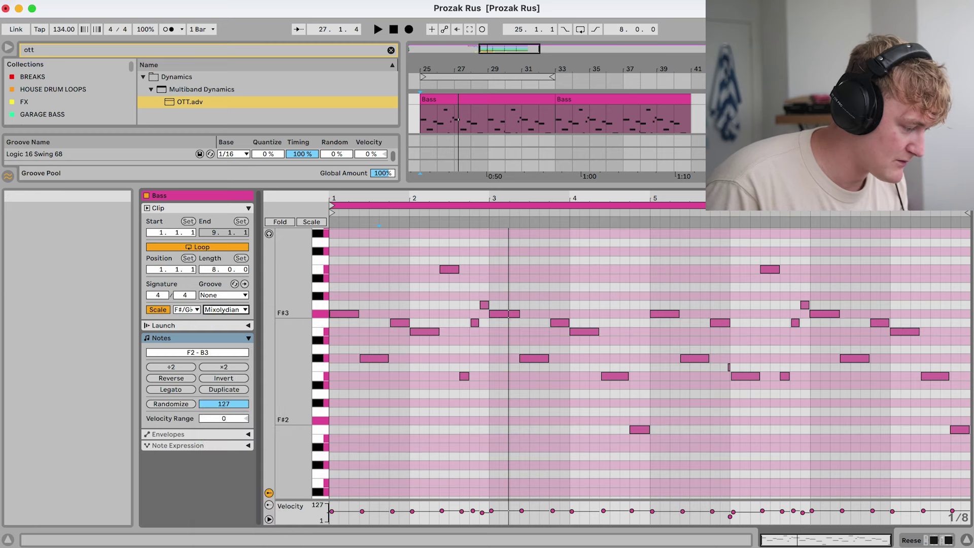
click(226, 309)
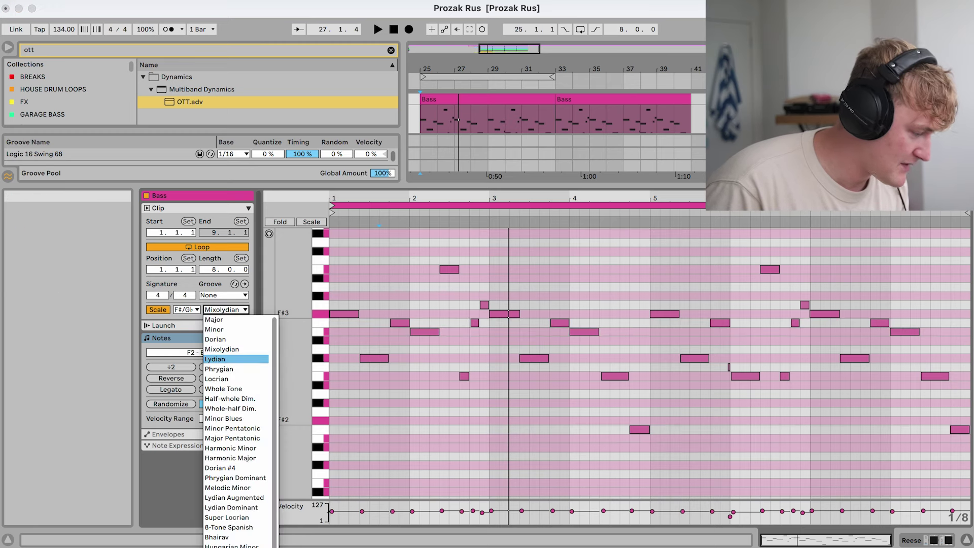
click(218, 358)
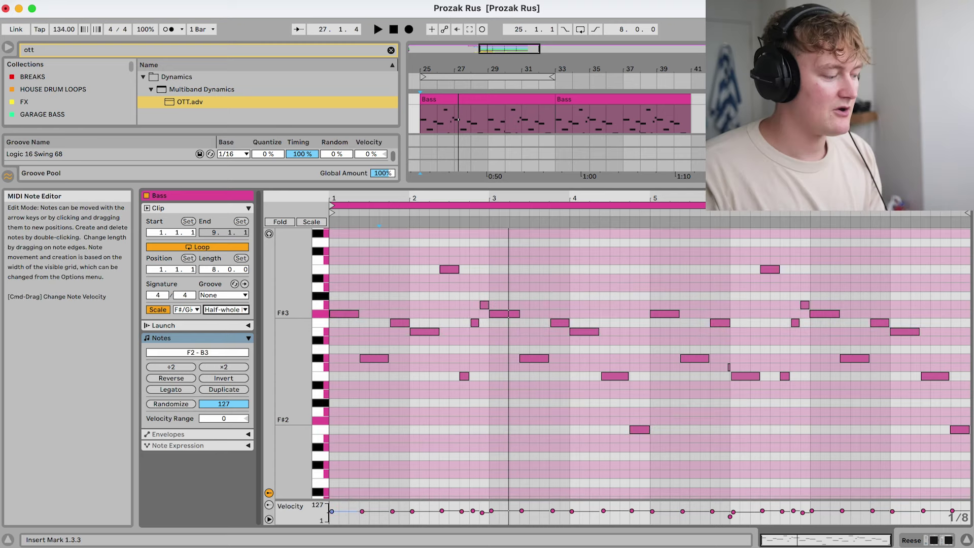
Select the F#3, F3 and E3 notes that open the bass line and listen to the clip
click(400, 323)
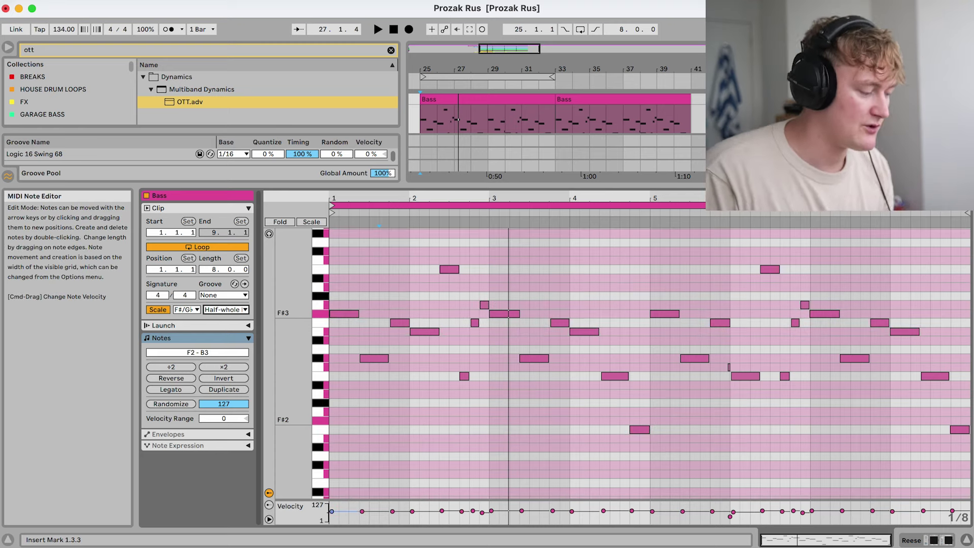
click(370, 331)
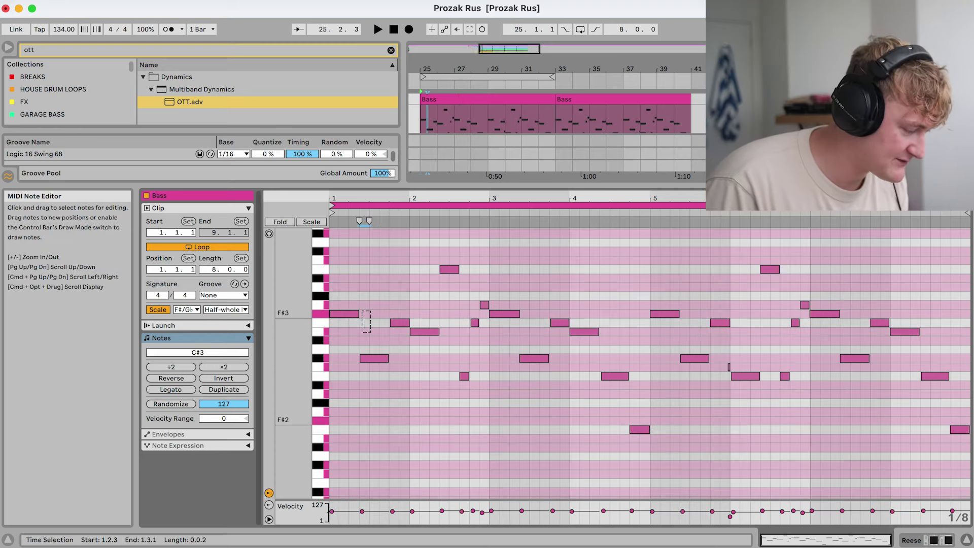
drag(362, 310, 423, 338)
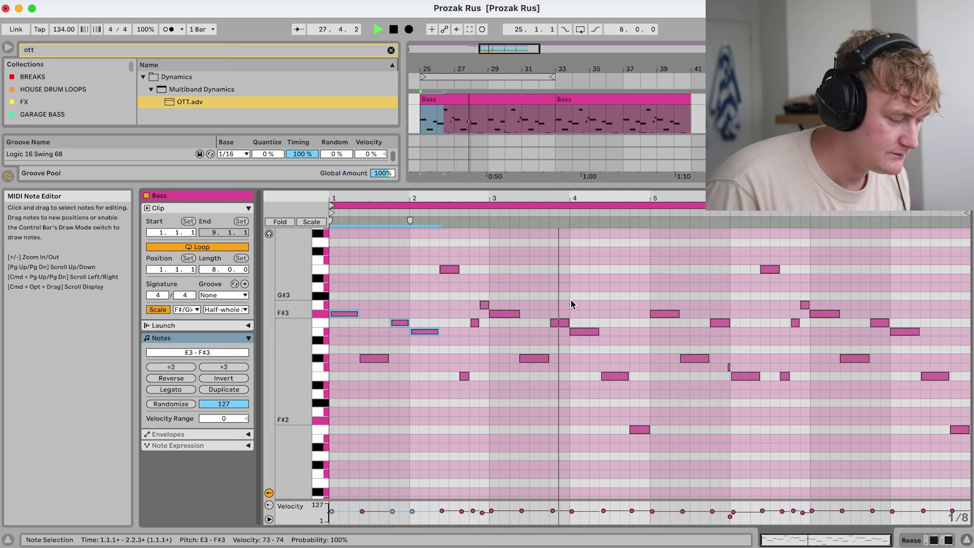
key(space)
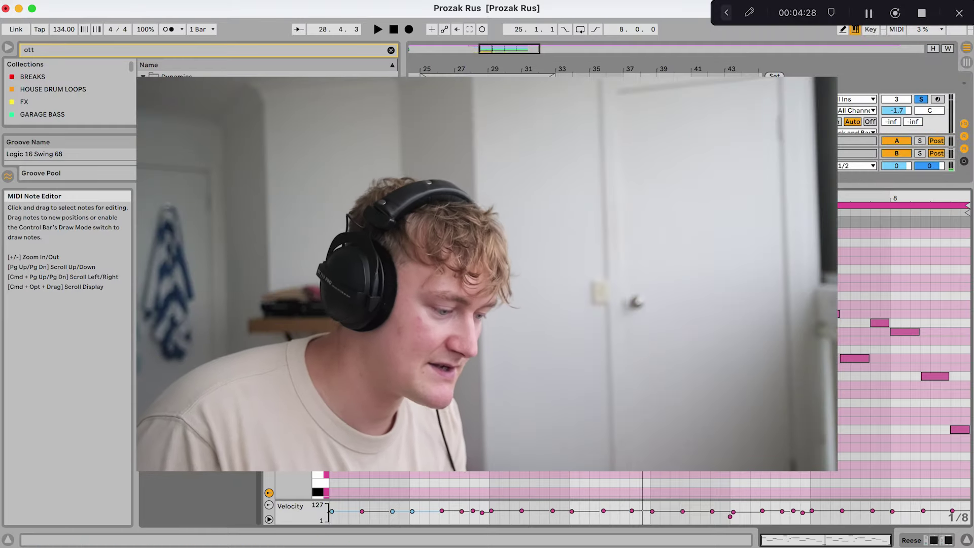
Hide the note editor to show the full arrangement and solo track 1 instead of track 3
key(alt+super+l)
scroll(588, 274, up, 3)
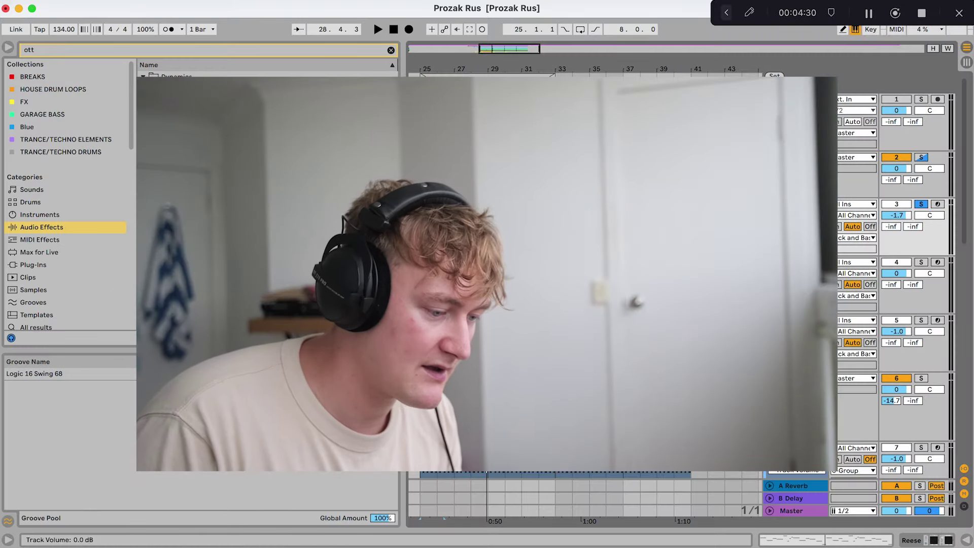
click(921, 100)
scroll(588, 274, left, 3)
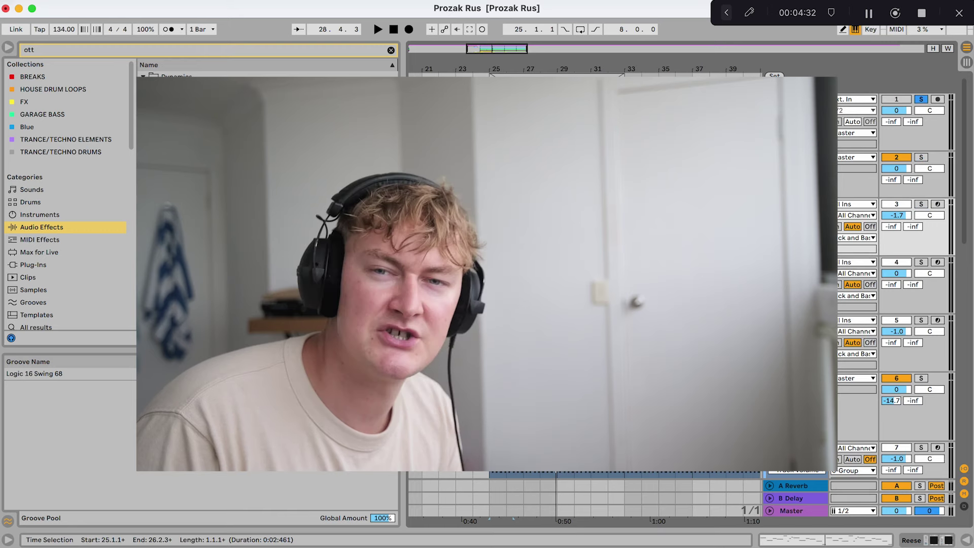
click(473, 121)
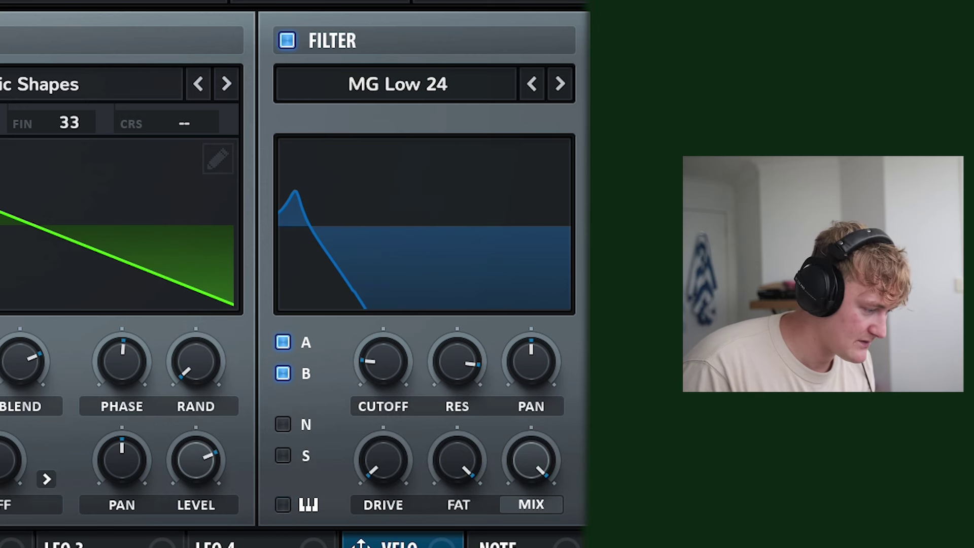
Turn on key tracking for the MG Low 24 filter, sweeping its cutoff up to 1143 Hz and back down
drag(383, 361, 383, 307)
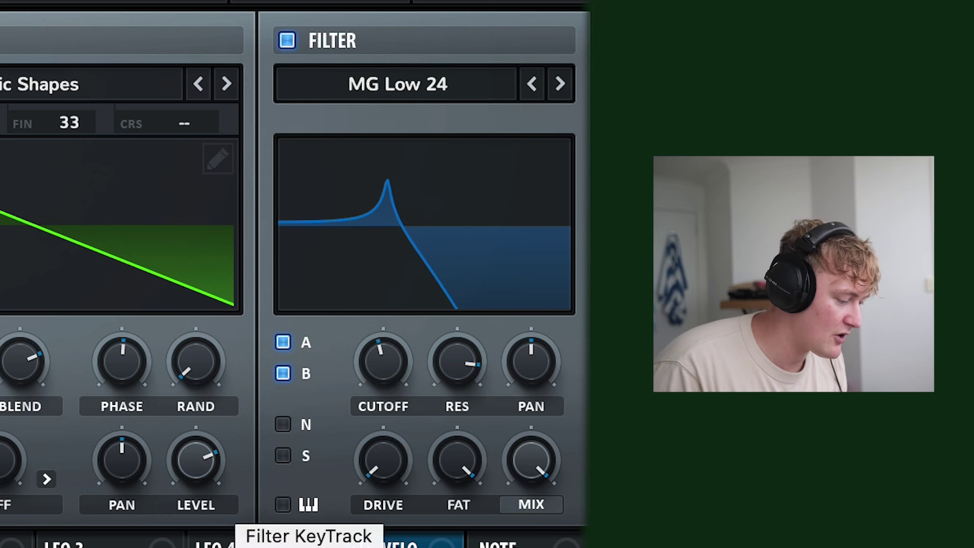
click(283, 504)
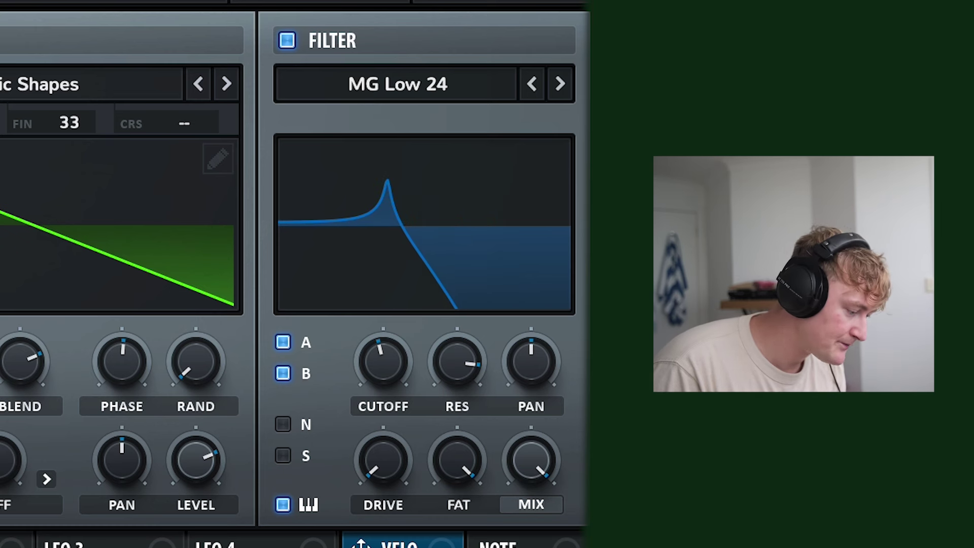
mouse_move(380, 359)
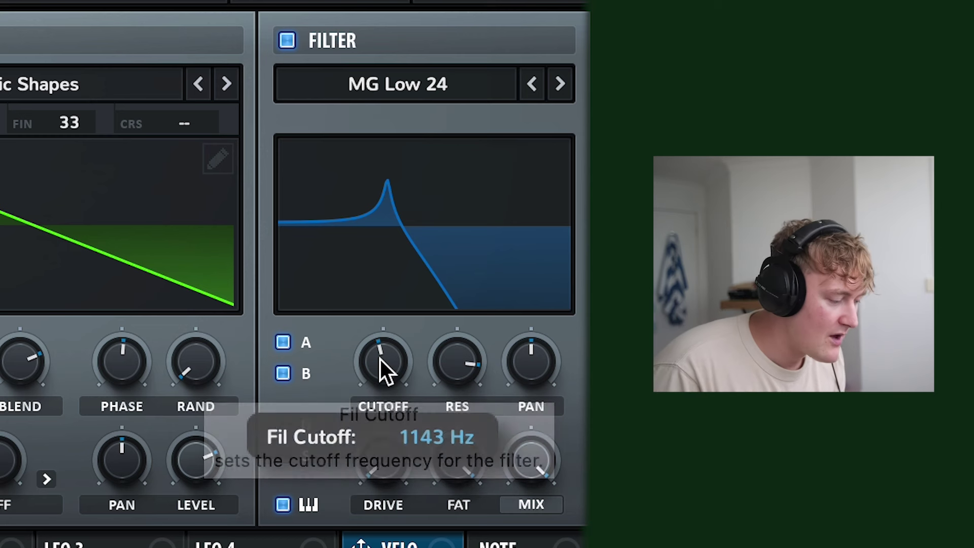
drag(380, 359, 380, 398)
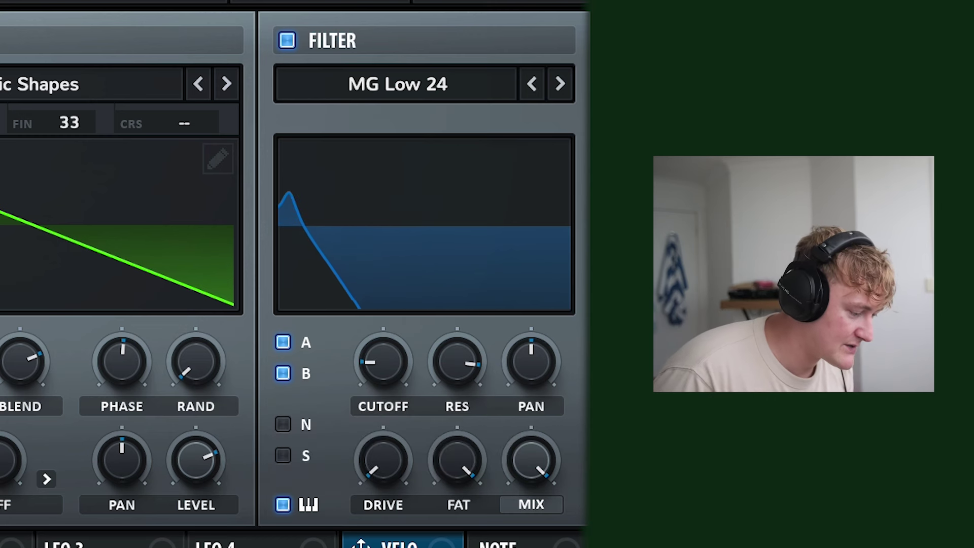
Increase the filter's resonance slightly and fine-tune its low cutoff
mouse_move(457, 360)
mouse_down()
mouse_move(456, 386)
mouse_move(456, 359)
mouse_up()
mouse_move(383, 361)
mouse_down()
mouse_move(383, 342)
mouse_move(382, 362)
mouse_move(382, 354)
mouse_up()
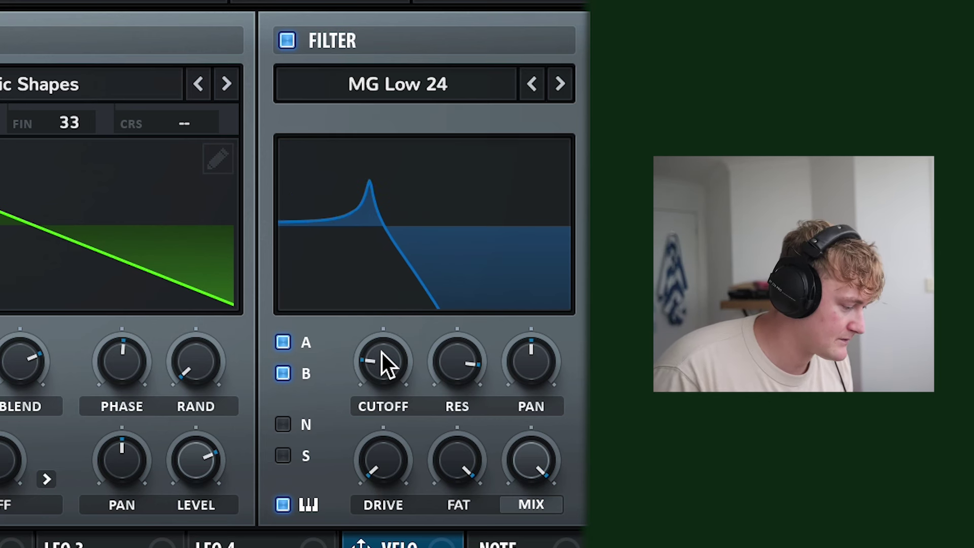
drag(456, 361, 457, 341)
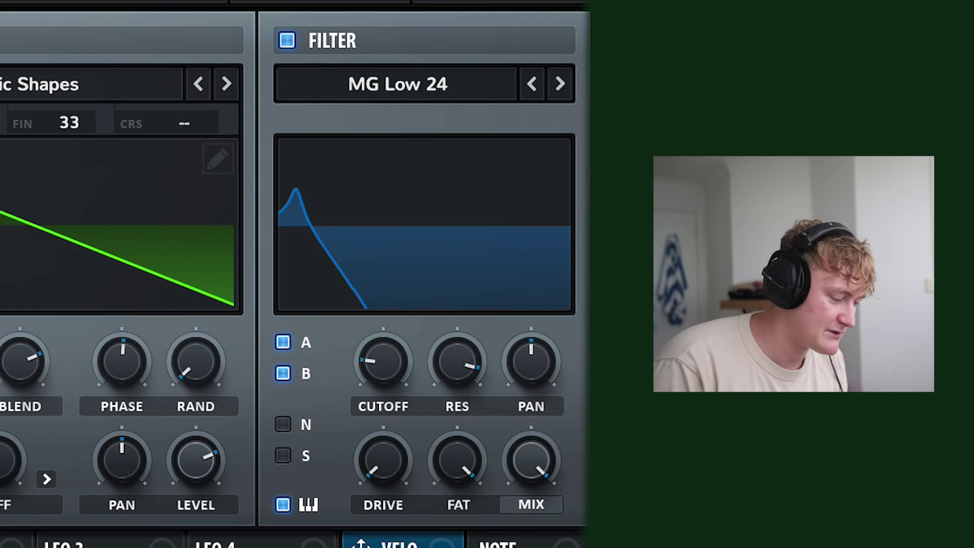
Compare the filter with key tracking off and on at a raised cutoff, and bring the cutoff back down
click(283, 504)
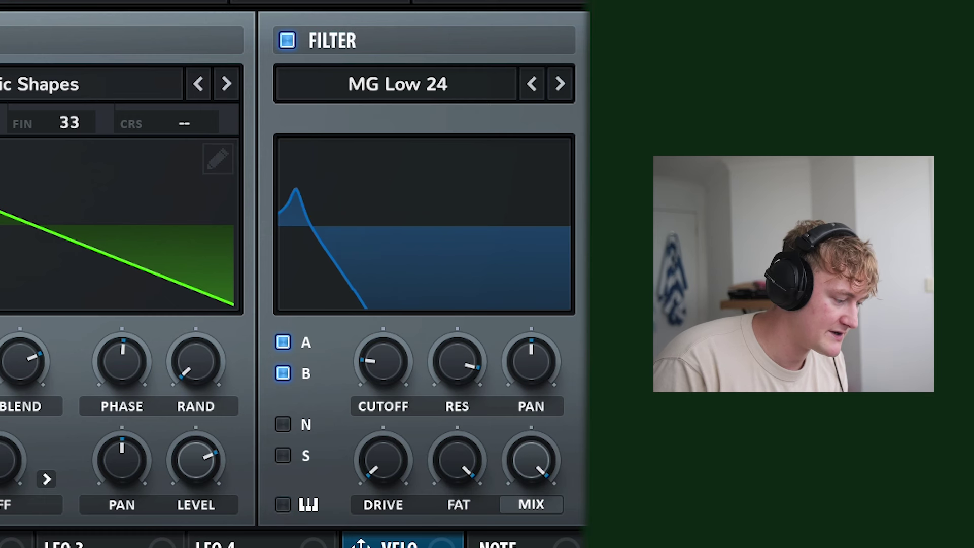
mouse_move(383, 360)
mouse_down()
mouse_move(383, 340)
mouse_move(383, 350)
mouse_up()
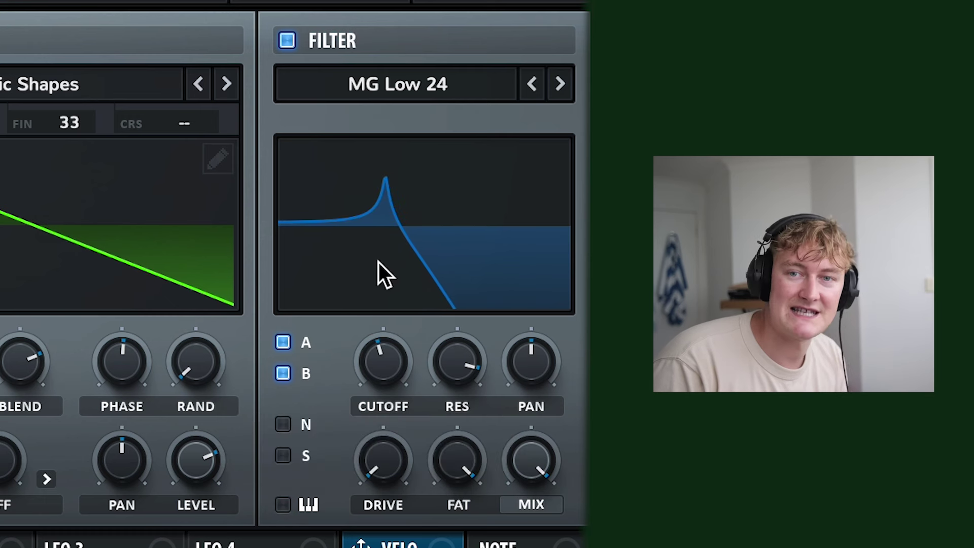
click(283, 504)
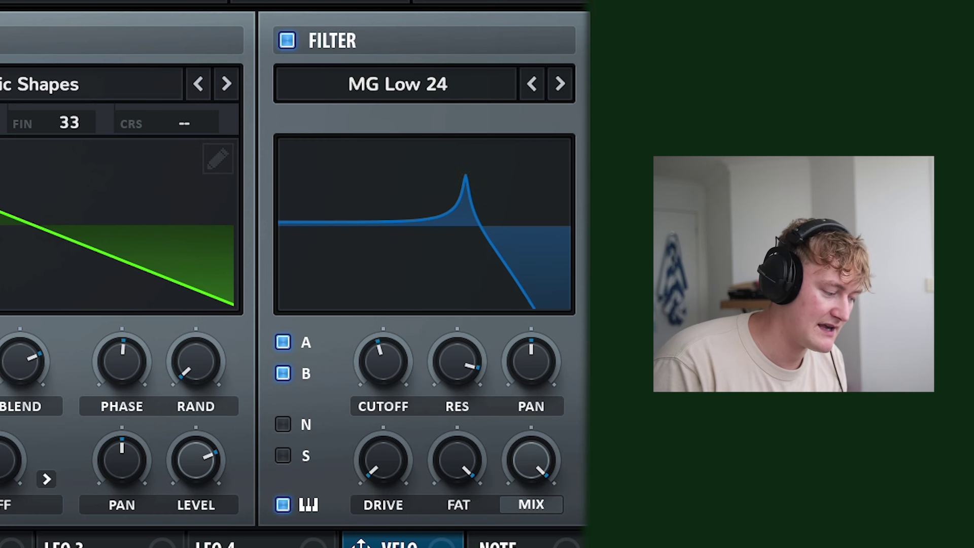
drag(383, 361, 385, 470)
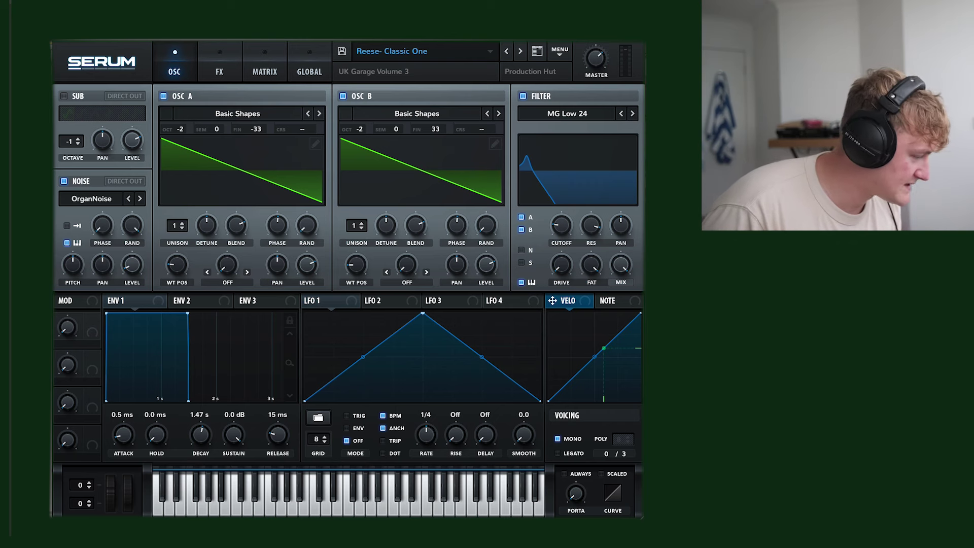
Choose the Analog wavetable Basic Shapes for oscillator A and keep its fine tuning at -33 cents
click(237, 113)
mouse_move(206, 125)
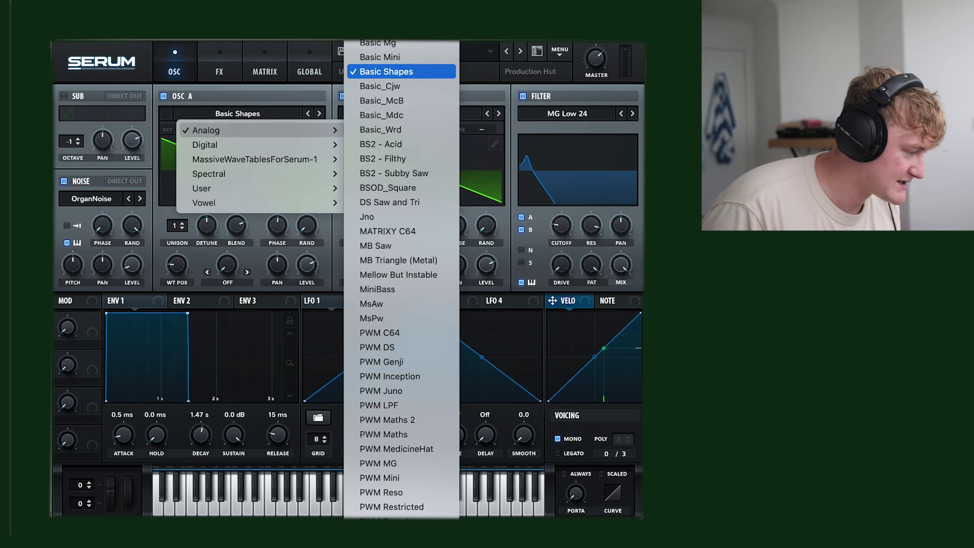
click(402, 69)
mouse_move(254, 129)
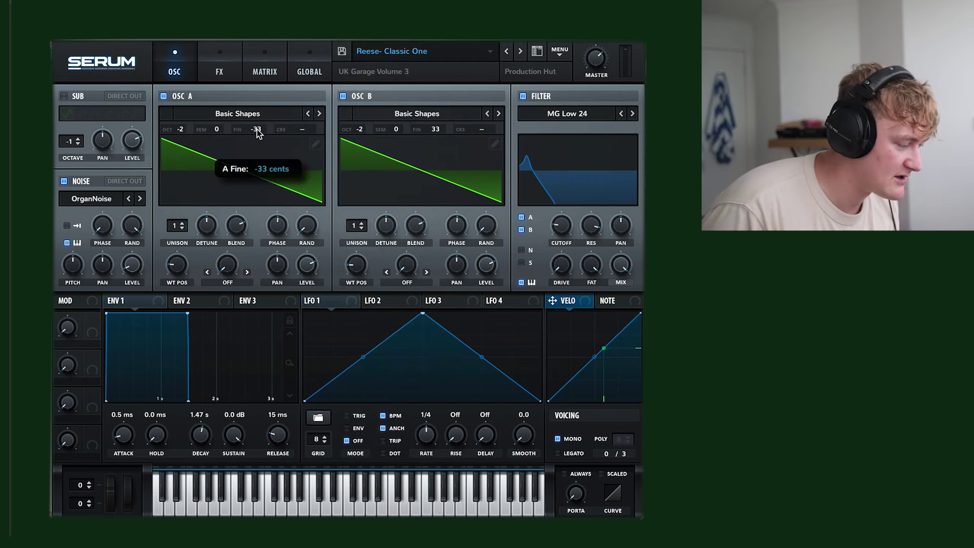
drag(255, 129, 255, 128)
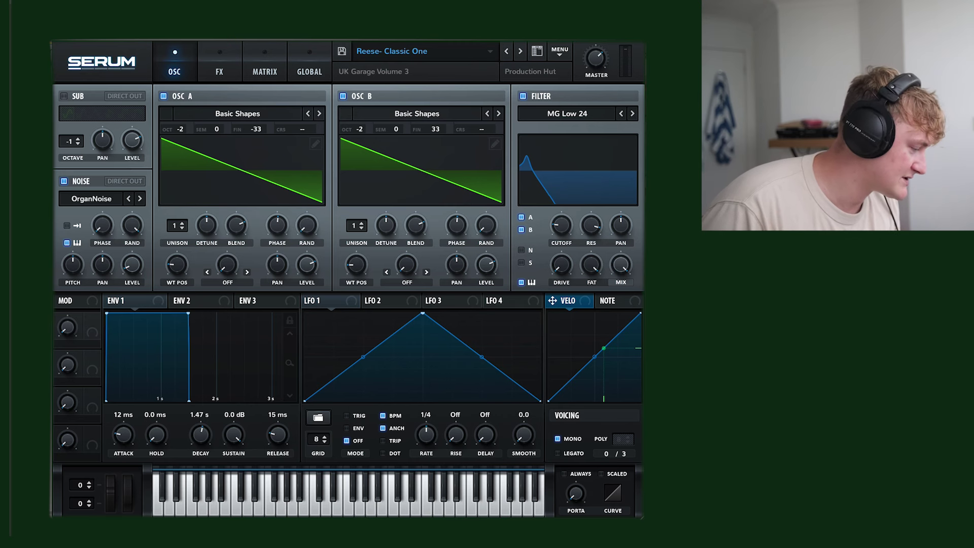
Adjust the OrganNoise level and the mix amounts of the Dimension and Chorus effects
drag(132, 264, 132, 235)
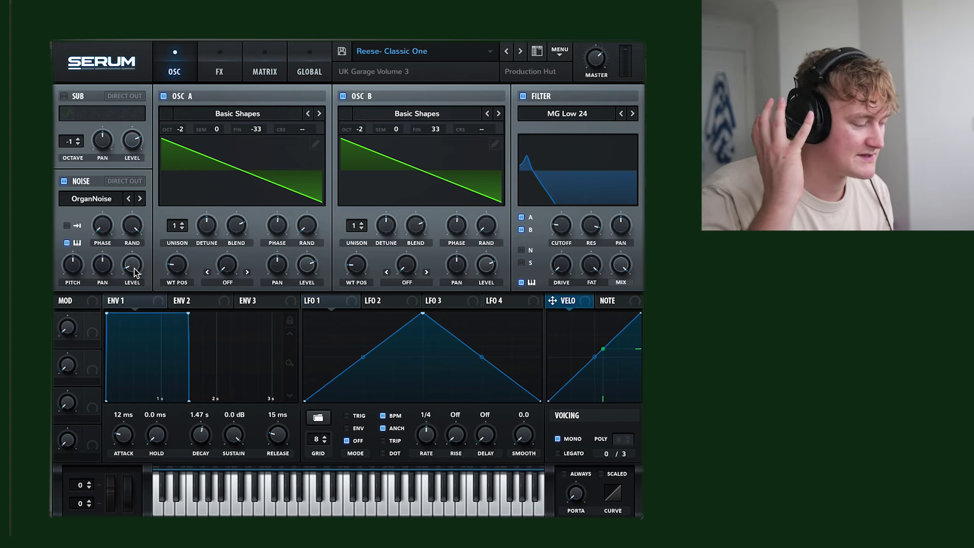
click(220, 63)
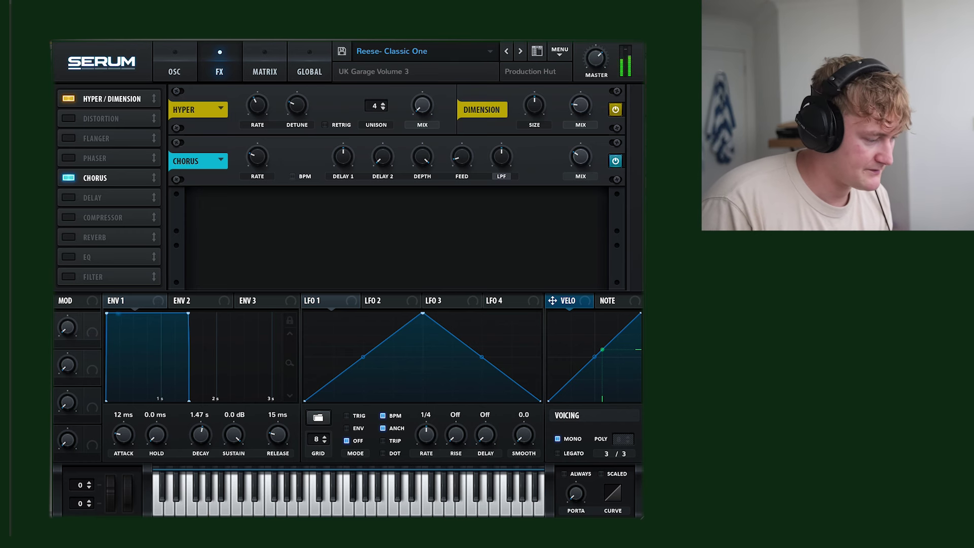
drag(580, 105, 580, 133)
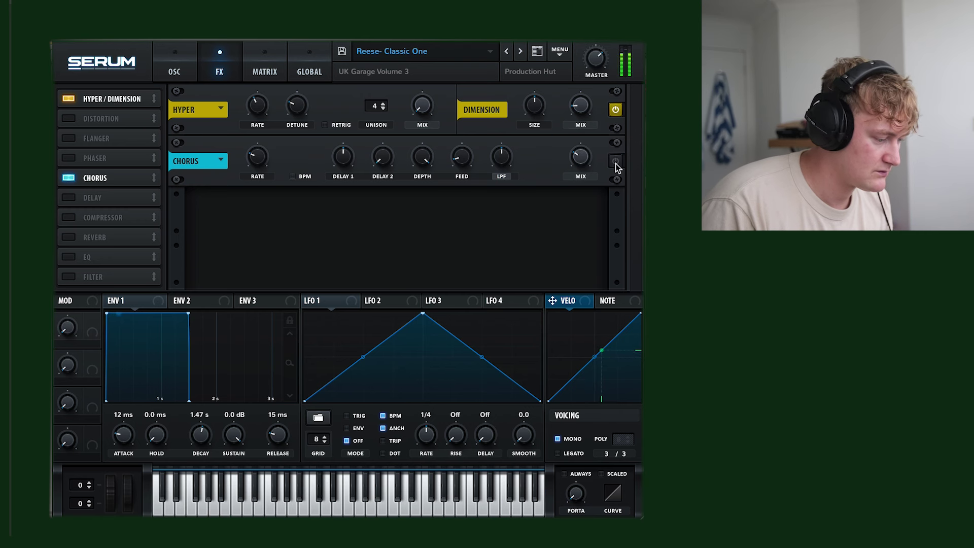
drag(580, 156, 580, 132)
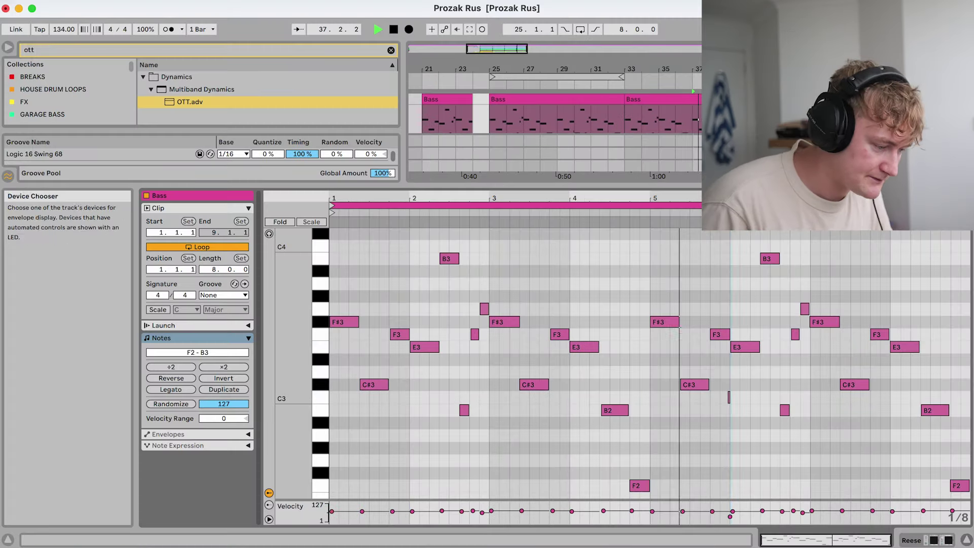
Open the Kickstart 2 device on the Reese track and start playback
double_click(795, 99)
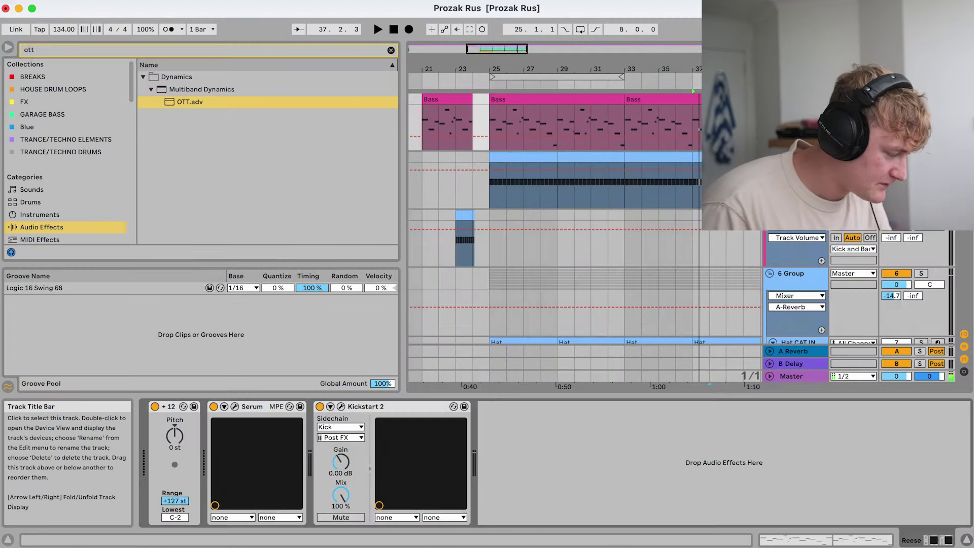
click(341, 406)
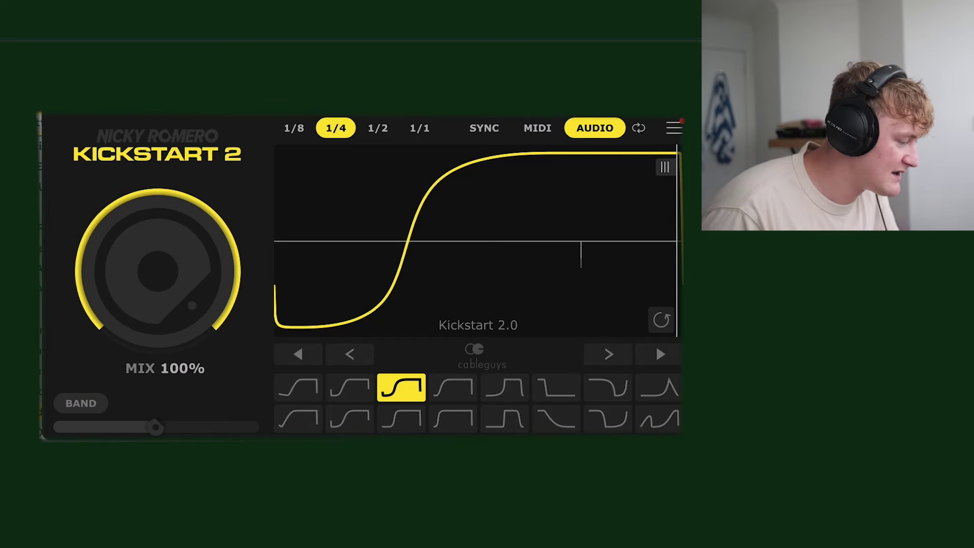
key(space)
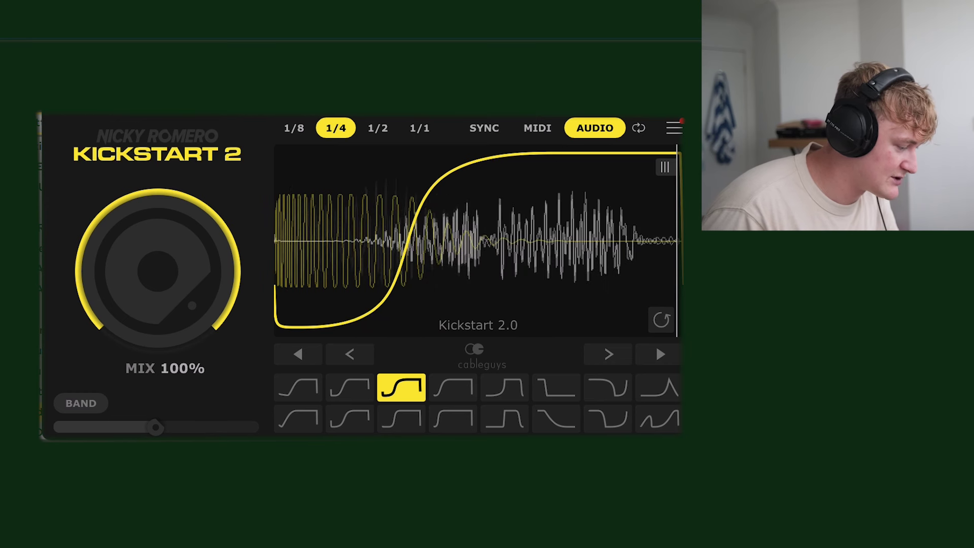
Reselect the sidechain audio source for Kickstart 2 and stretch its ducking curve so the bass fades in more slowly
click(593, 435)
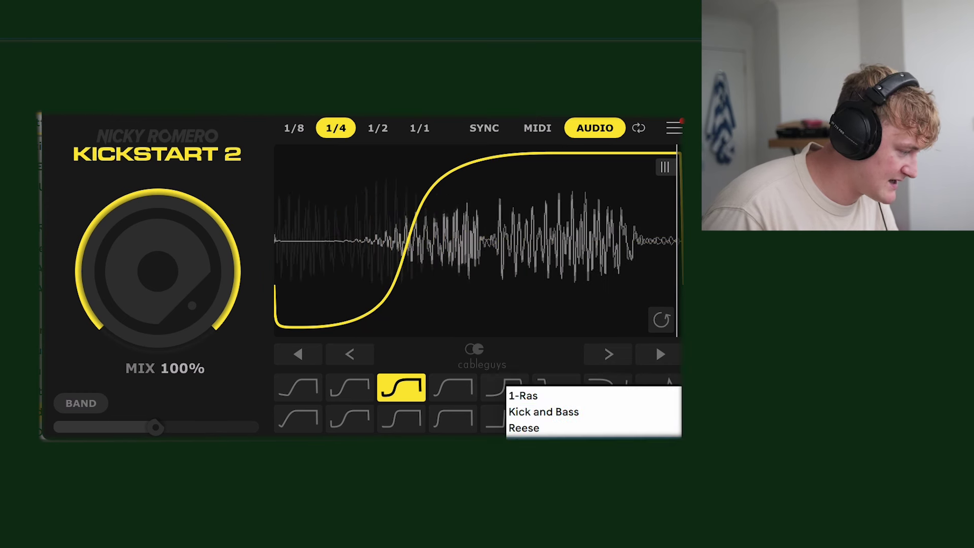
click(593, 444)
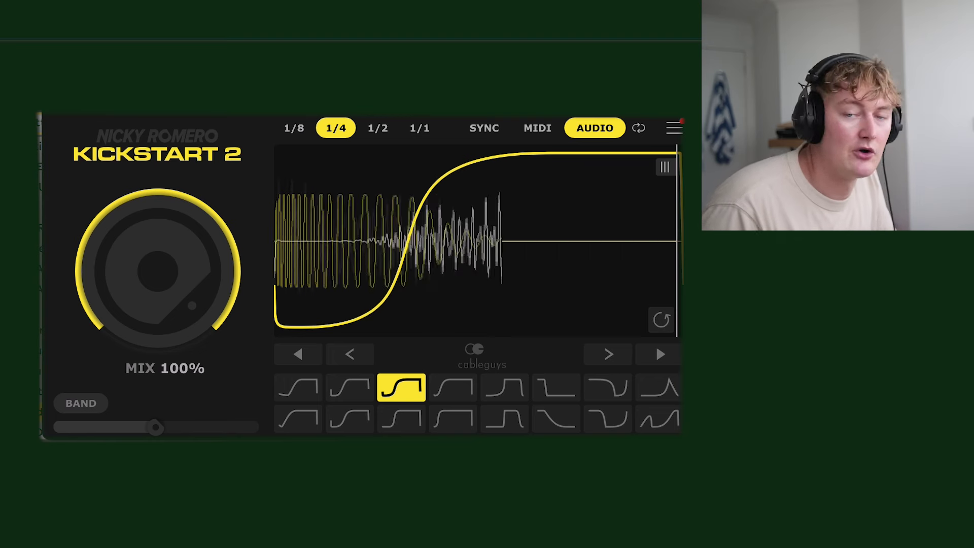
drag(487, 241, 582, 241)
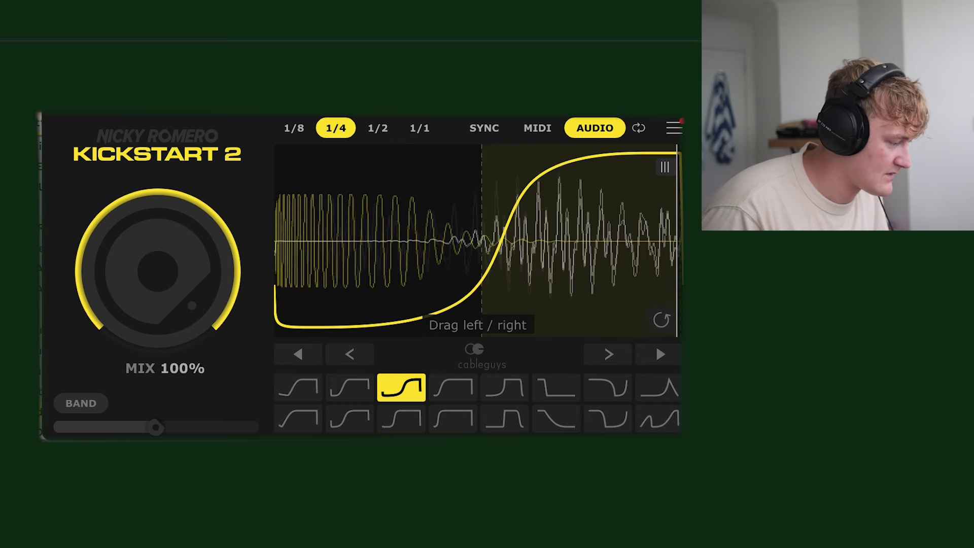
Shorten the Kickstart 2 ducking curve to hear a quicker release, and stretch it back out to the longer fade-in
drag(460, 263, 359, 264)
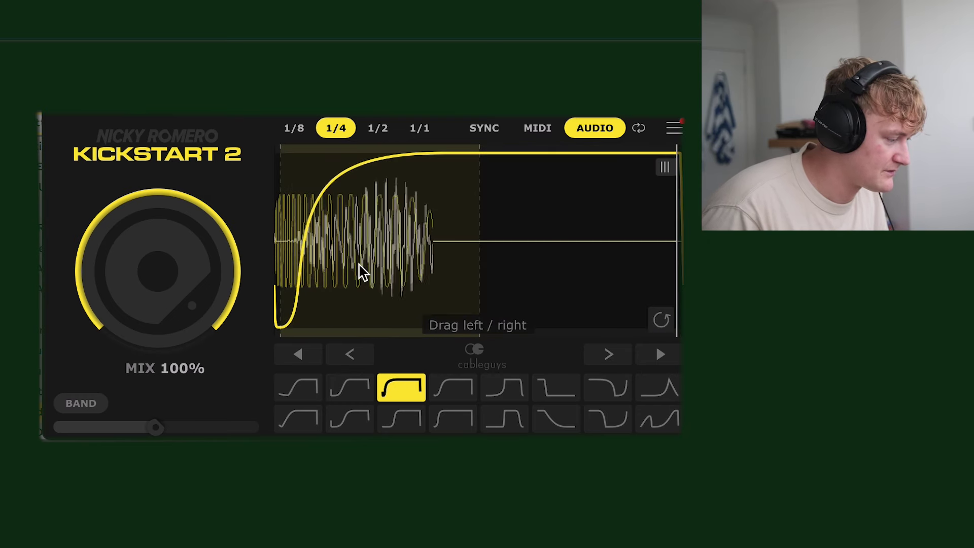
drag(363, 271, 474, 271)
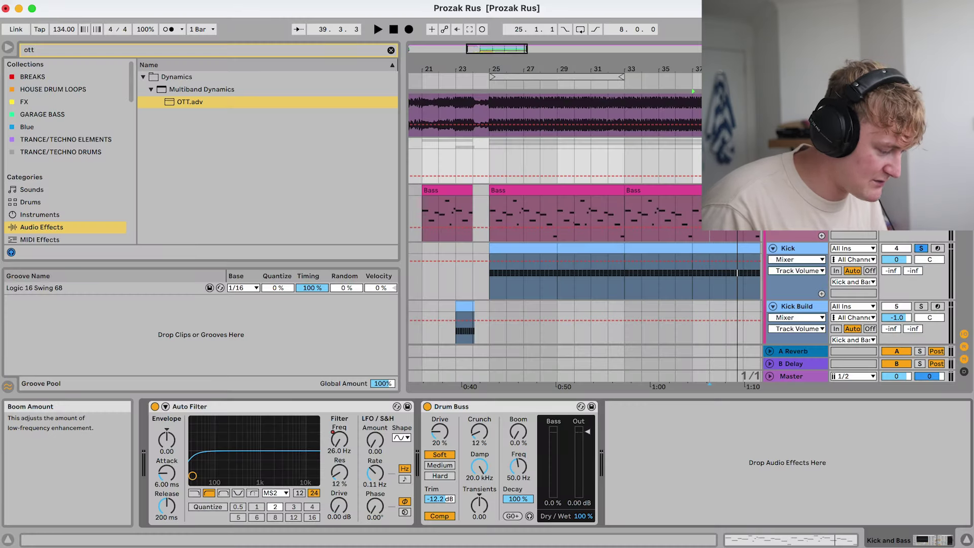
Play the soloed kick and compare its group's sound with the Drum Buss device bypassed and re-enabled
key(space)
click(427, 406)
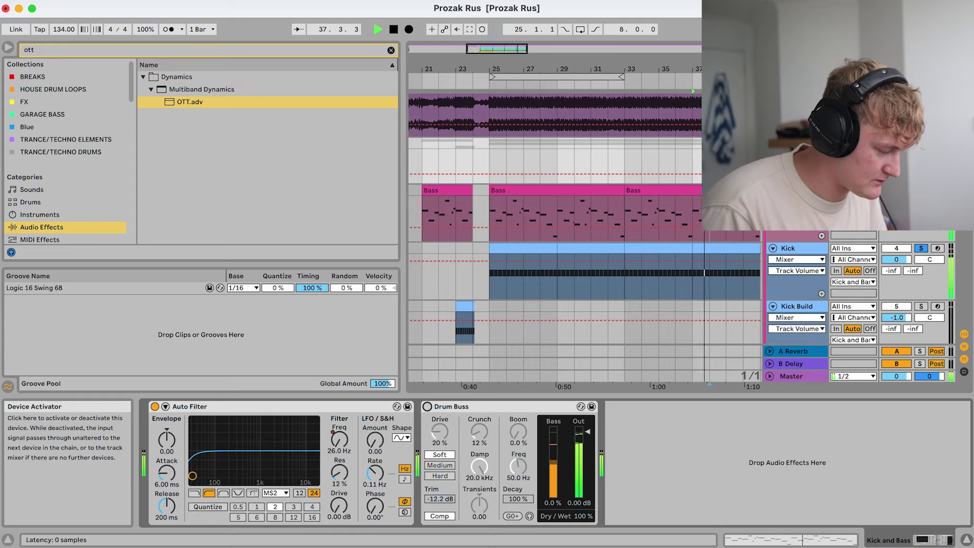
click(428, 406)
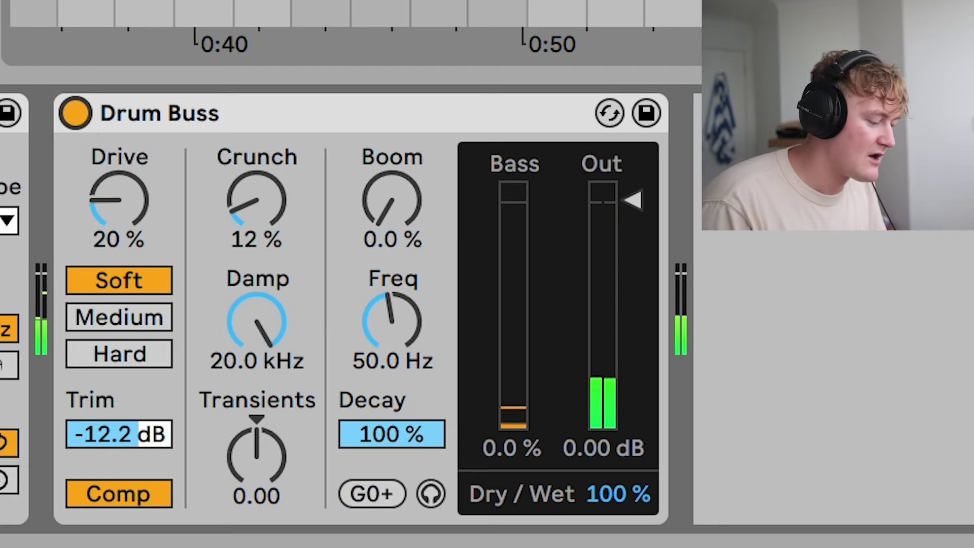
key(space)
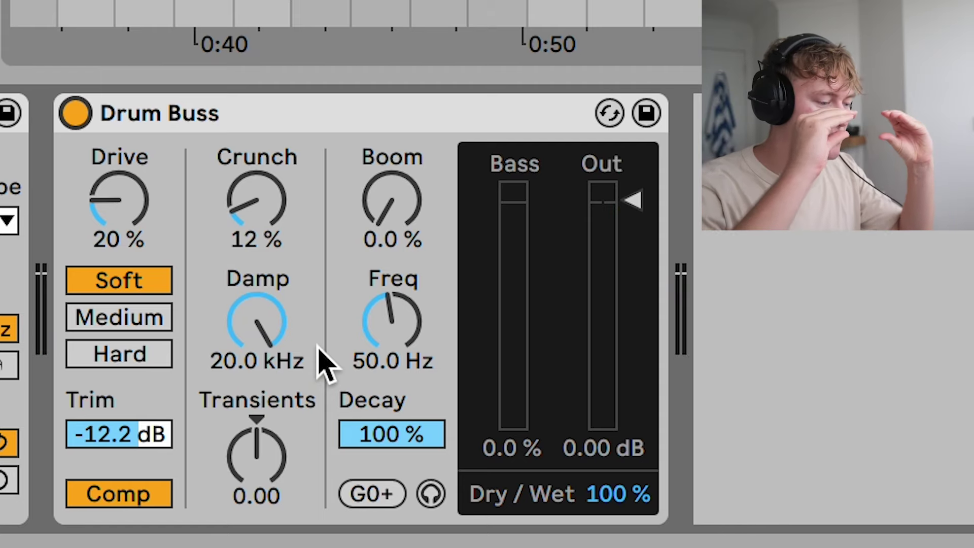
key(space)
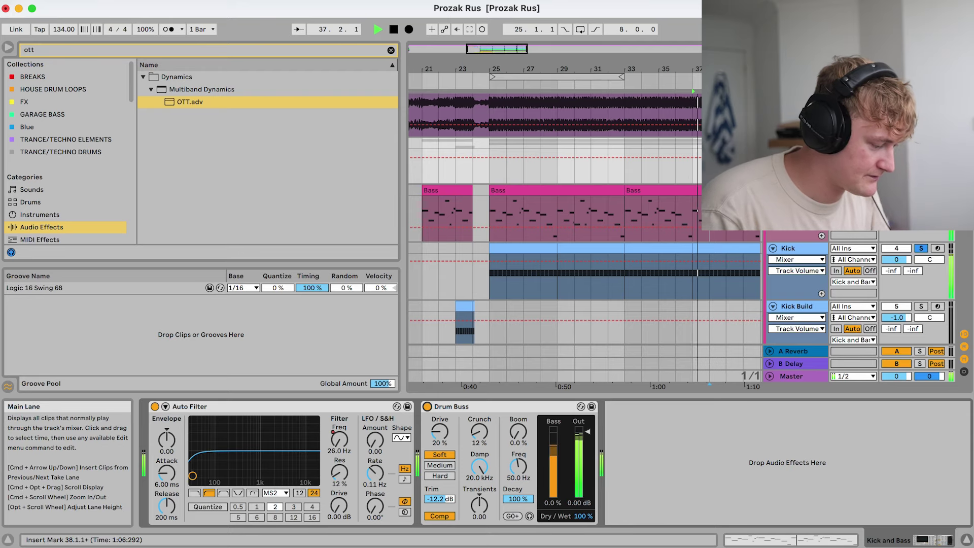
Play the soloed Drums group from bar 25 and solo the Kick track alongside it
key(super+alt+l)
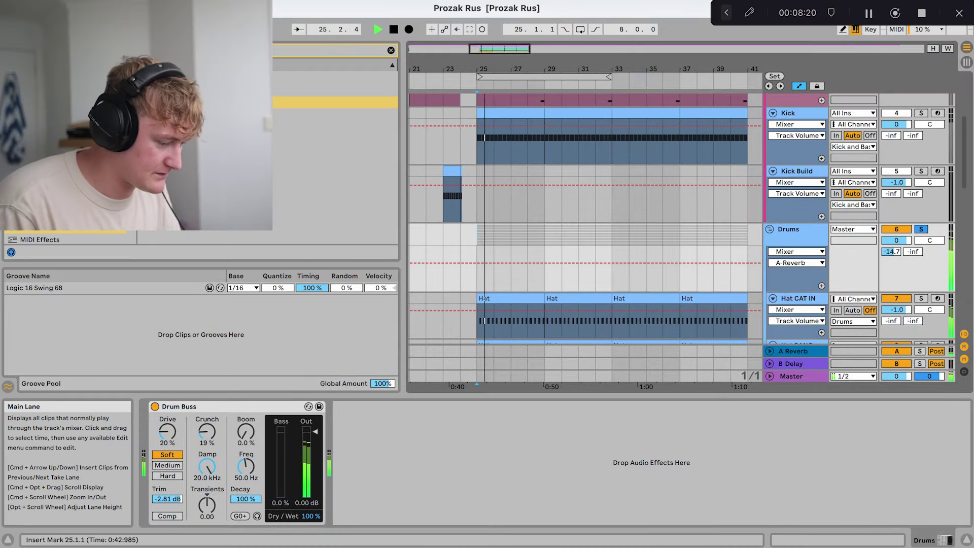
scroll(482, 238, down, 2)
scroll(482, 238, up, 2)
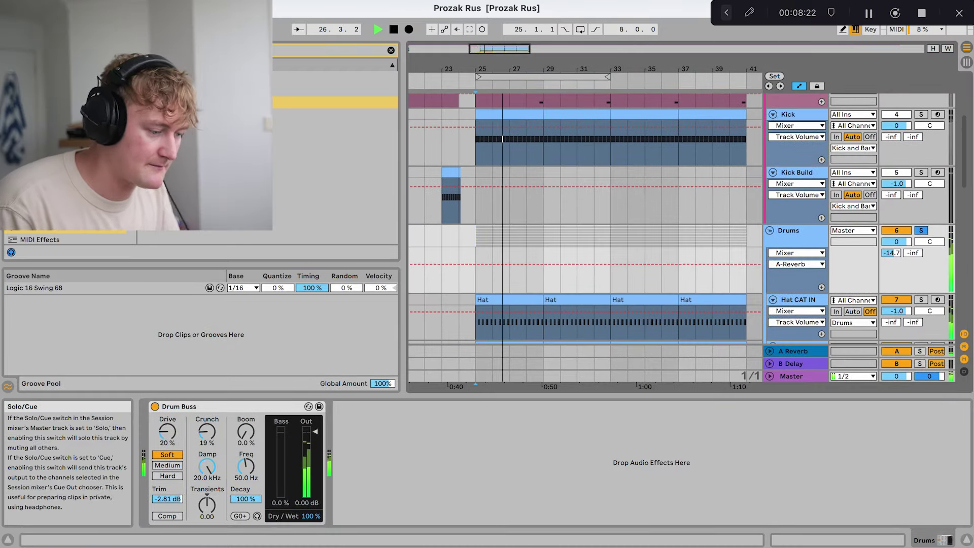
click(921, 115)
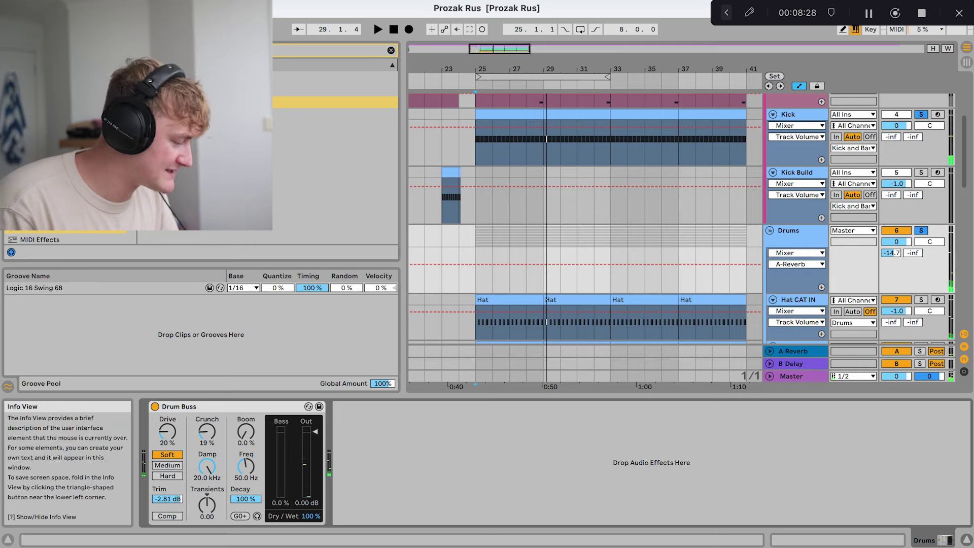
Open the Reverb device on the A Reverb return track
scroll(715, 314, down, 2)
scroll(637, 273, down, 1)
scroll(637, 273, right, 1)
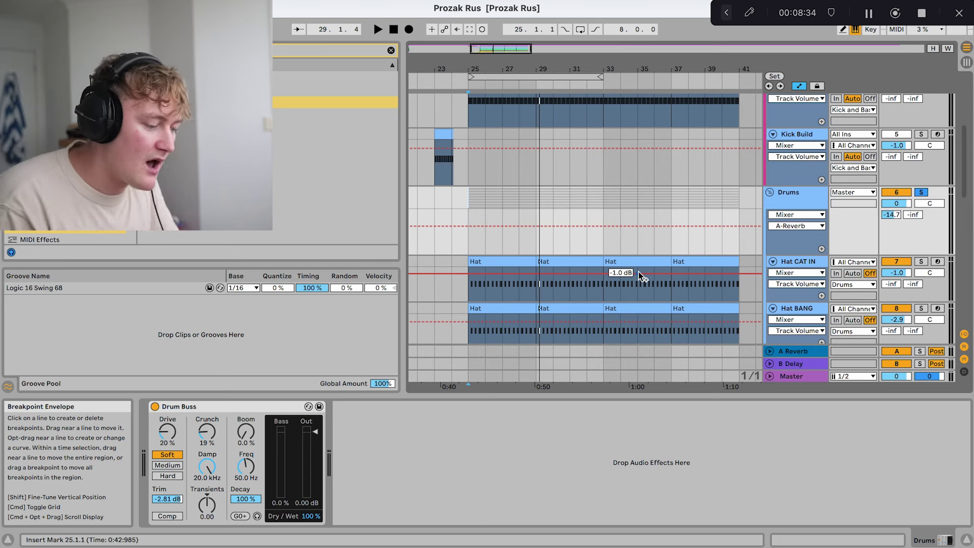
click(794, 351)
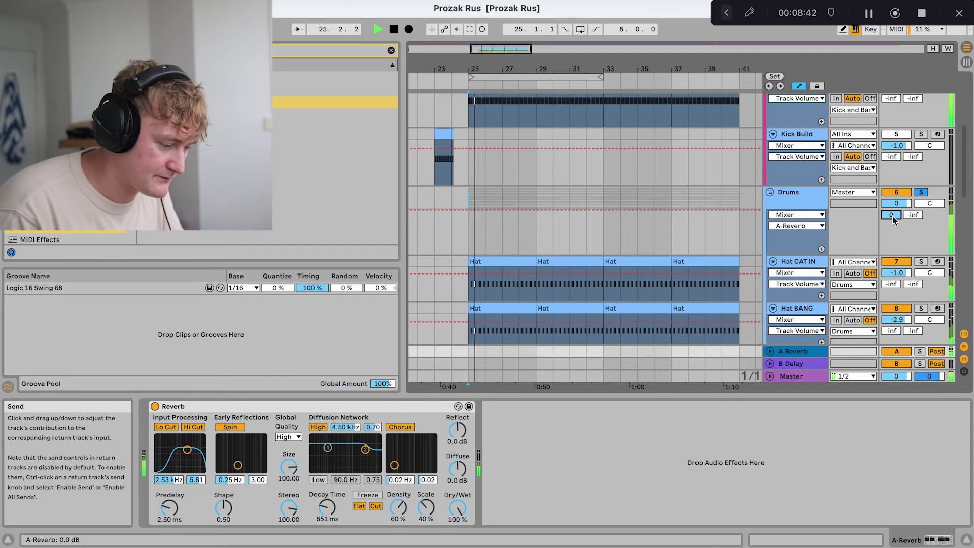
Try the Drums group's A-Reverb send at 0 dB during playback and restore it to -14.7 dB
key(super+z)
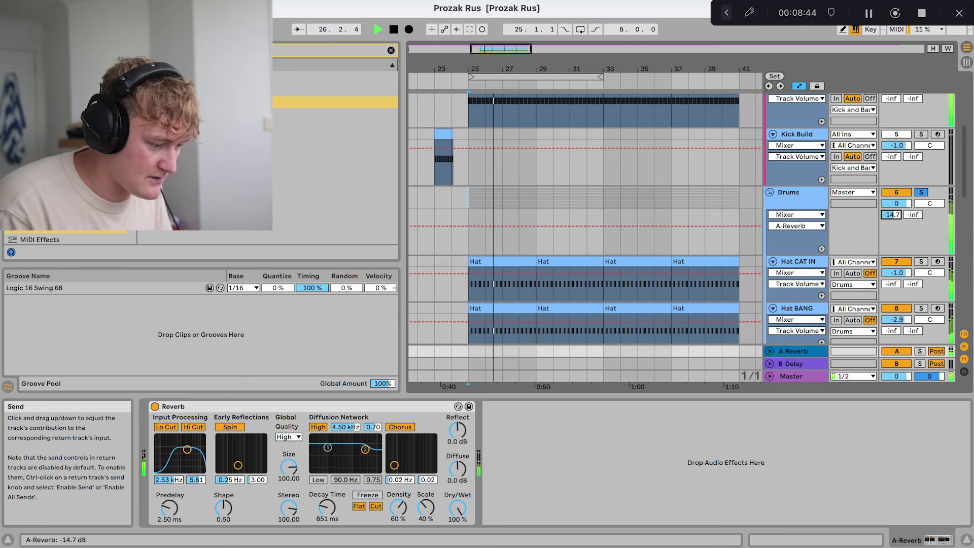
drag(892, 219, 893, 253)
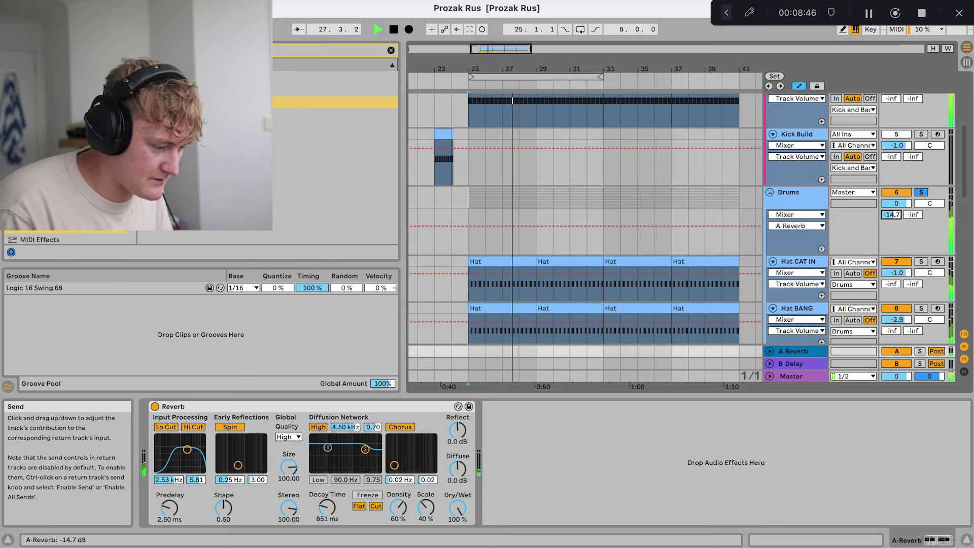
drag(892, 215, 892, 203)
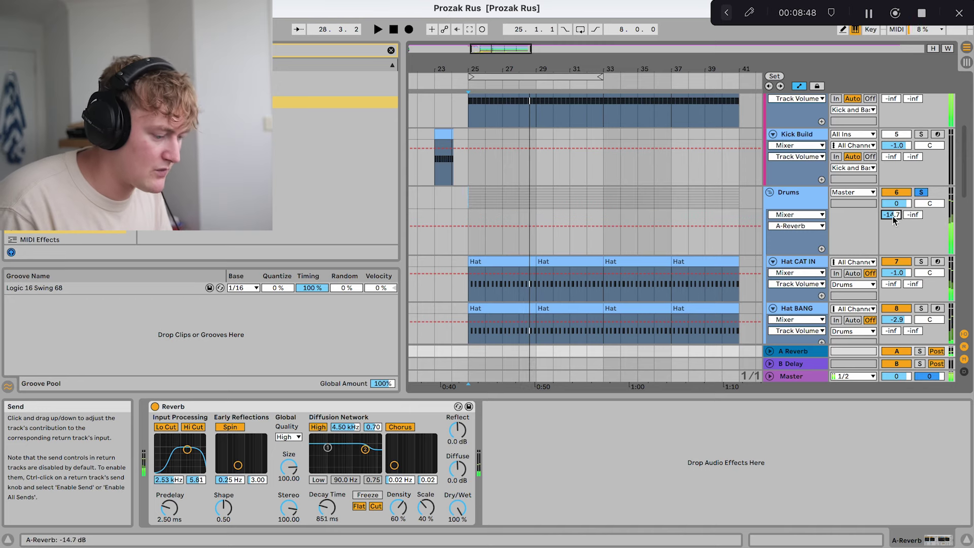
Examine the Dry/Wet setting of the Reverb on the A Reverb return track
double_click(798, 355)
click(798, 354)
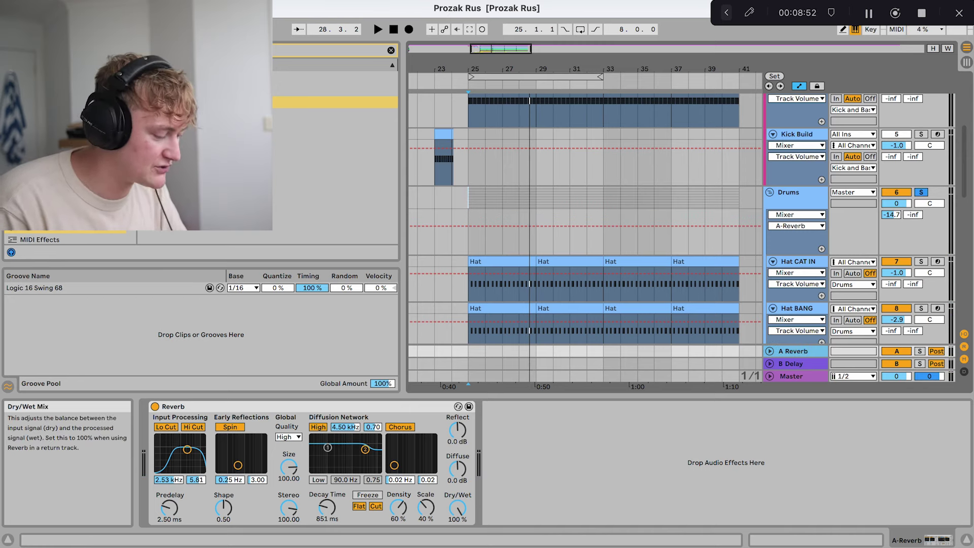
click(458, 507)
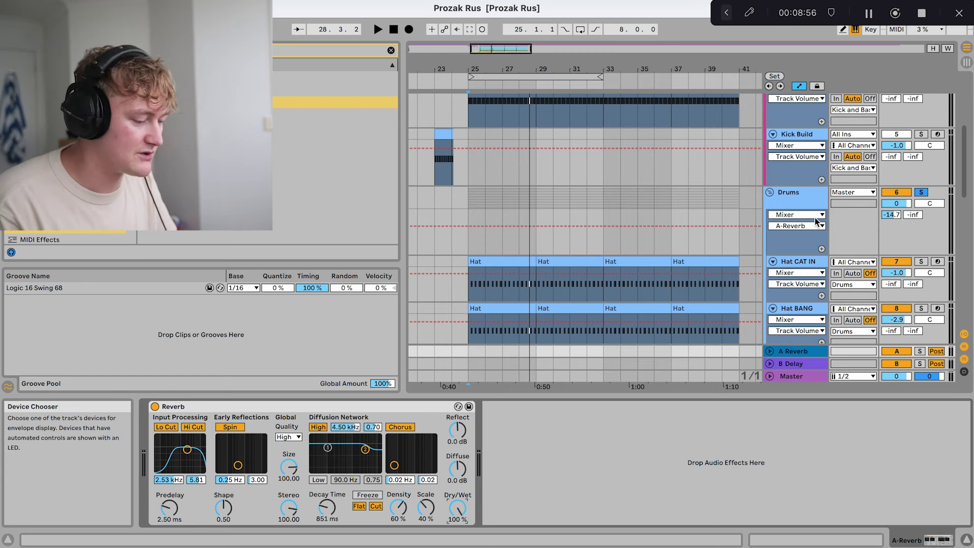
Set the Drums group's A-Reverb send to -13.4 dB while auditioning the drums
drag(891, 215, 891, 201)
mouse_move(715, 265)
mouse_down()
mouse_move(715, 281)
mouse_move(715, 252)
mouse_move(715, 276)
mouse_up()
key(space)
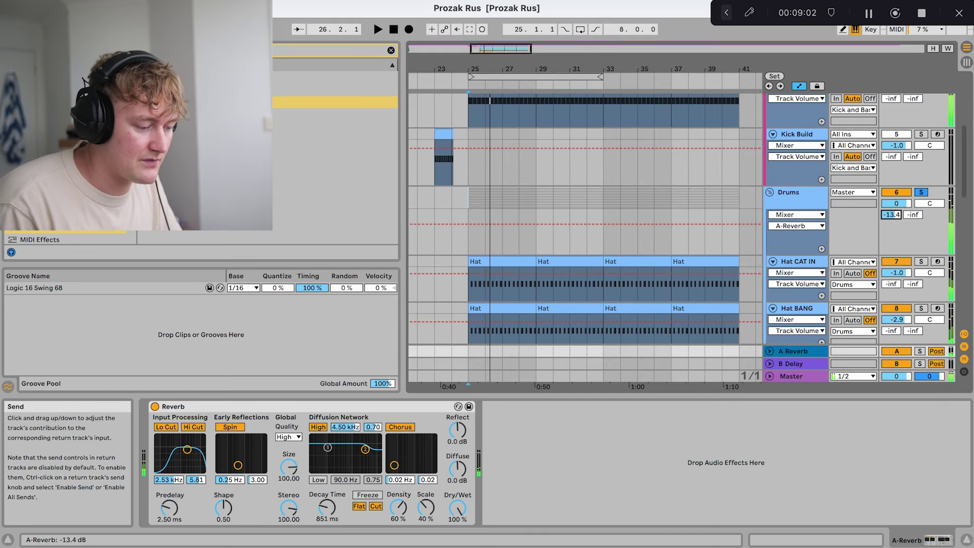
Try automating the Drums group's A-Reverb send with a rise to -10.0 dB around bar 33
right_click(715, 265)
click(822, 247)
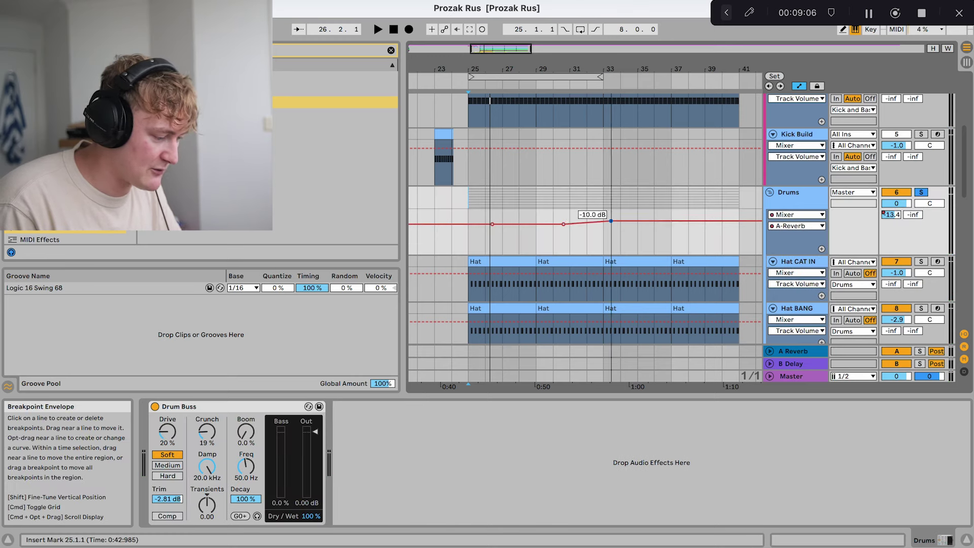
drag(603, 226, 603, 231)
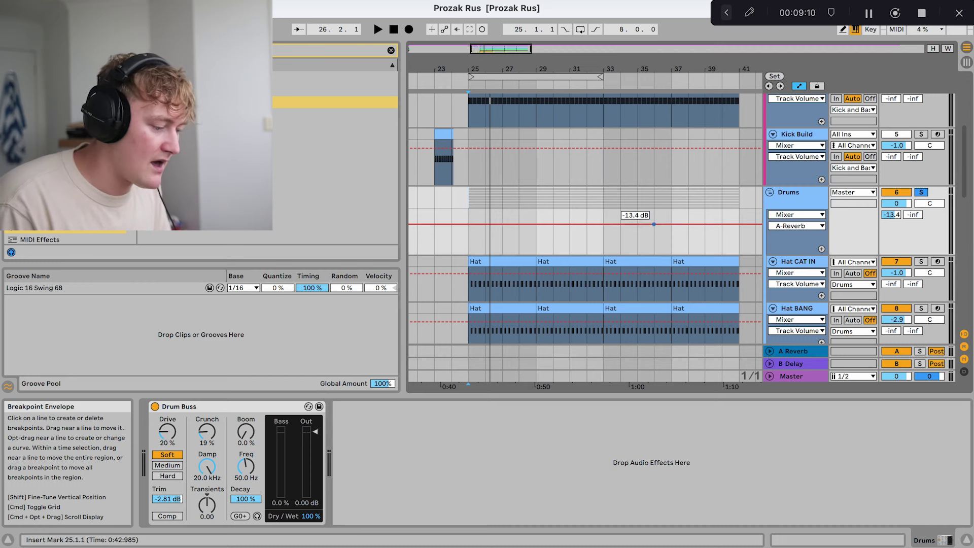
Deactivate the drum layers below Hat CAT IN so that only this hat plays with the kick
click(802, 261)
scroll(808, 260, down, 2)
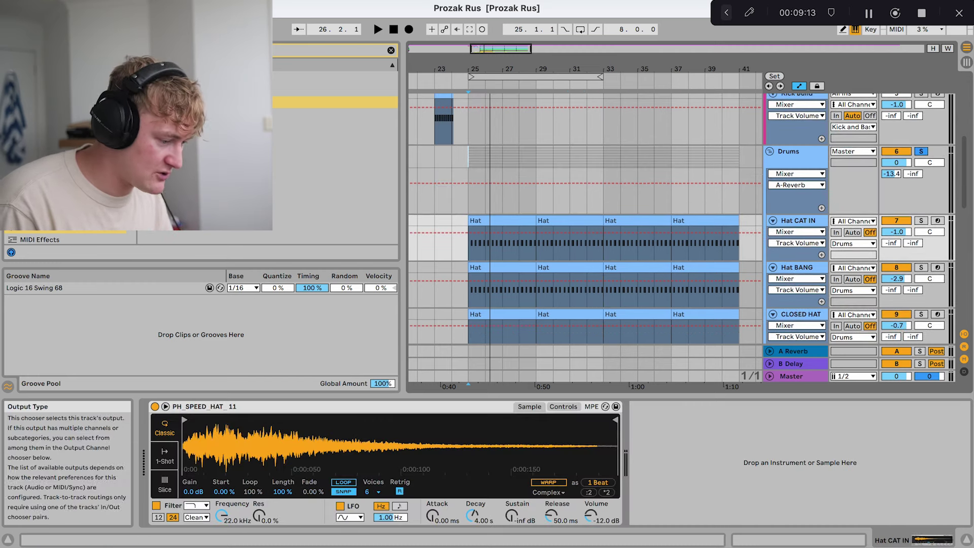
scroll(896, 253, down, 2)
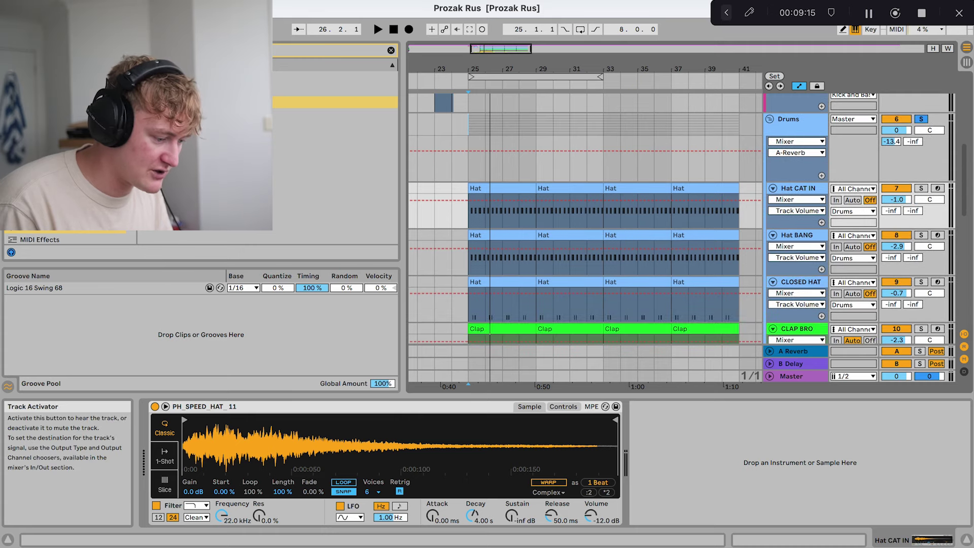
scroll(896, 238, down, 8)
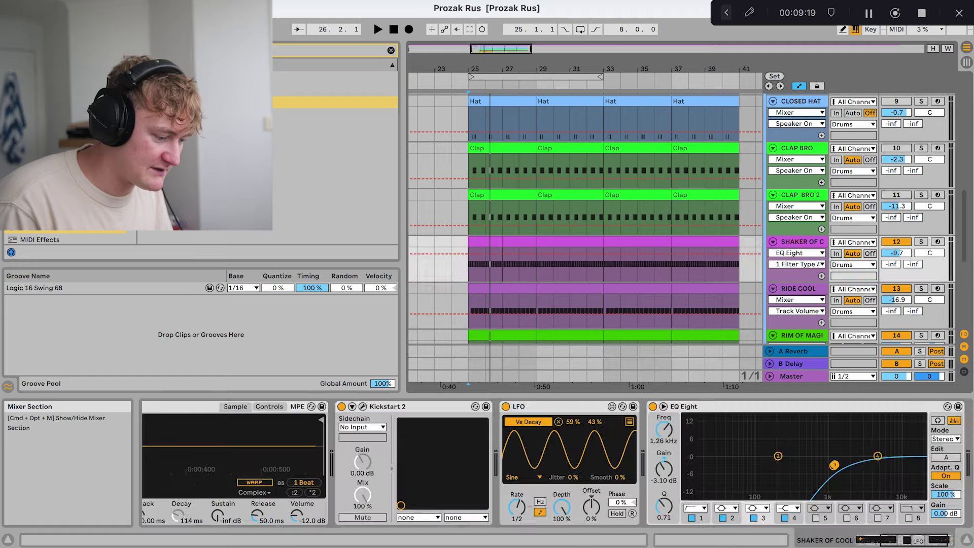
click(468, 274)
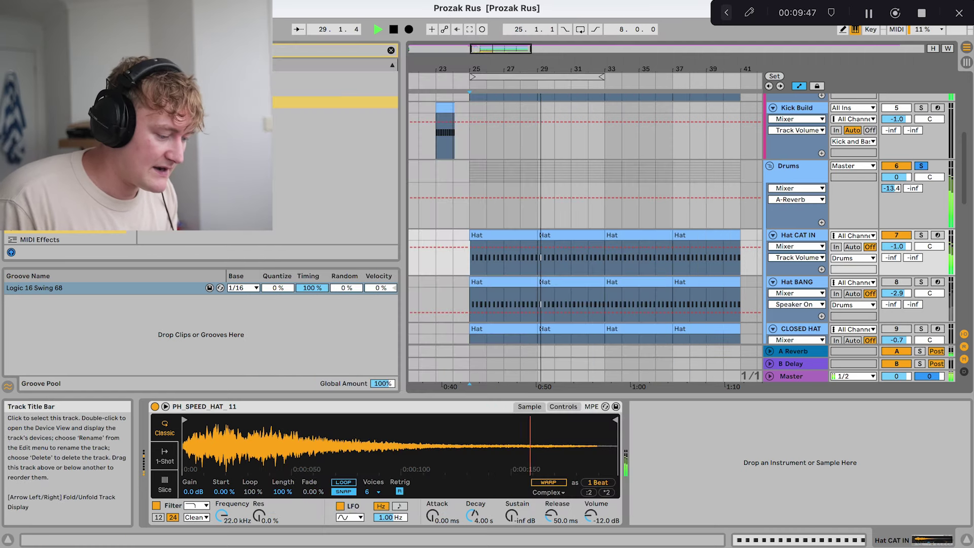
Reactivate the Hat BANG, CLOSED HAT and CLAP BRO tracks one after another during playback, showing Hat BANG's sample
click(889, 282)
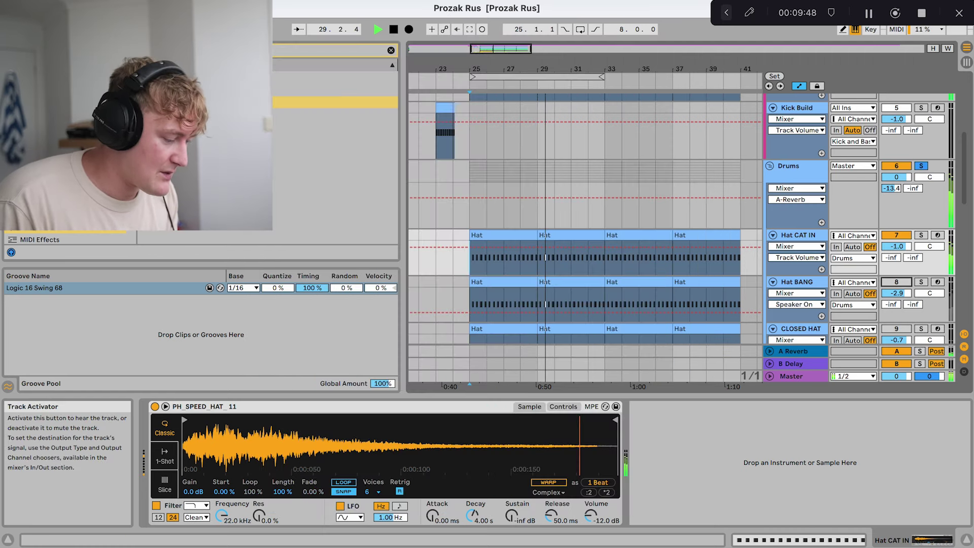
click(806, 282)
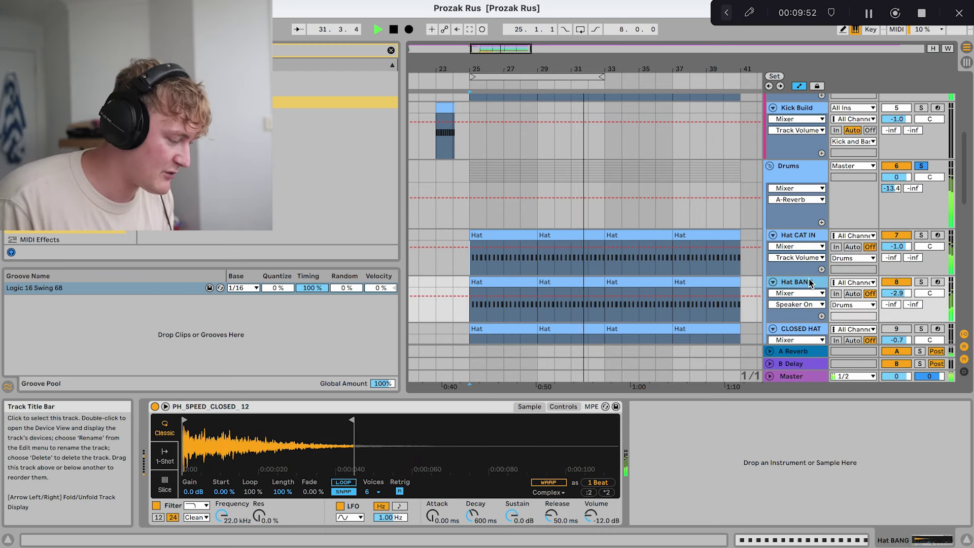
scroll(810, 282, down, 3)
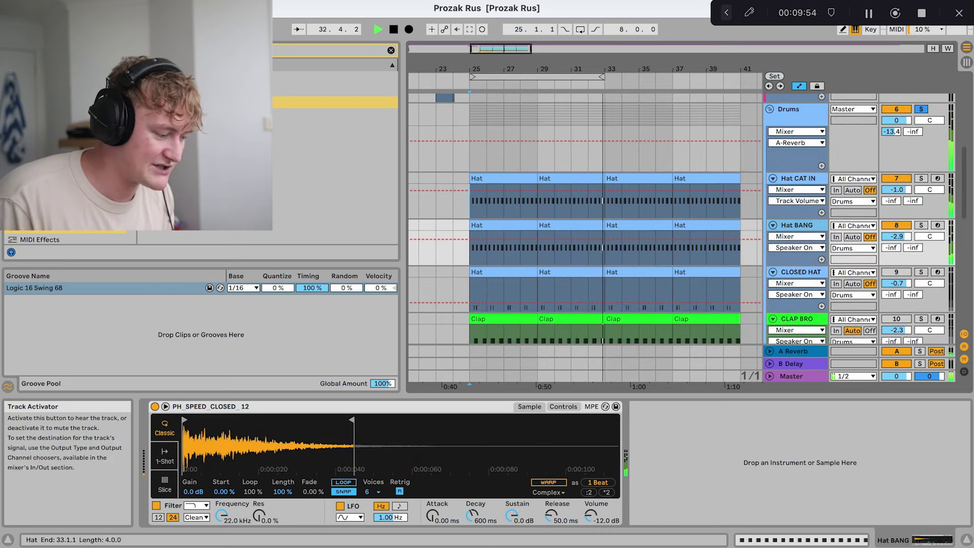
click(896, 272)
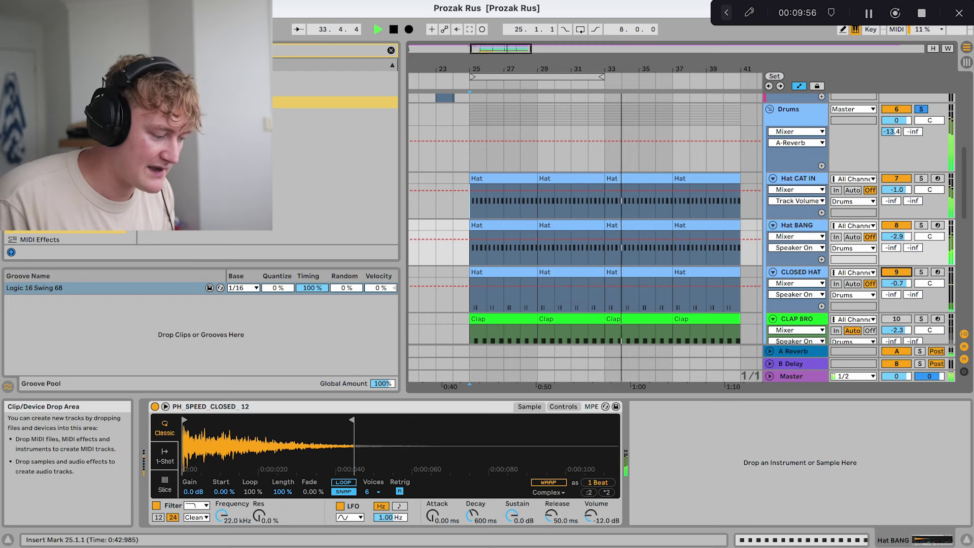
scroll(663, 264, down, 2)
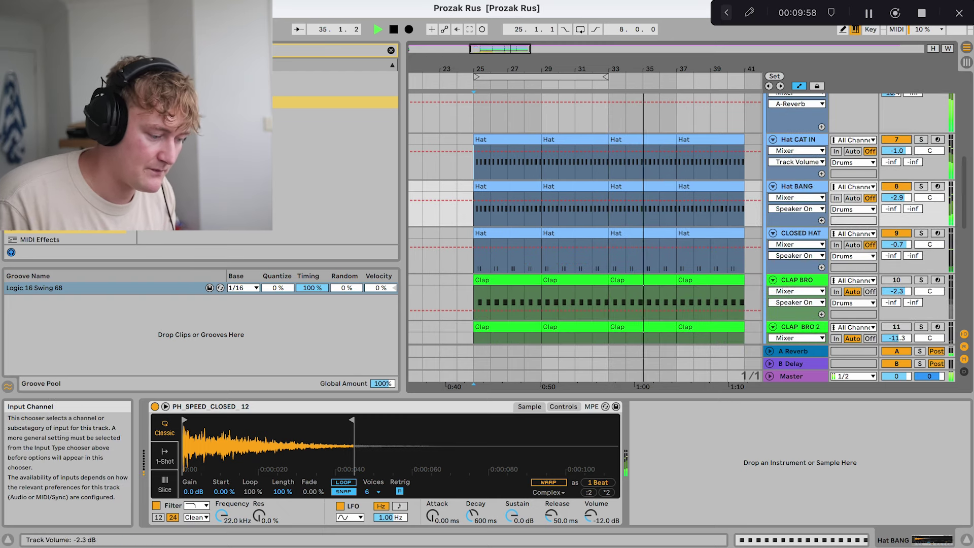
click(896, 279)
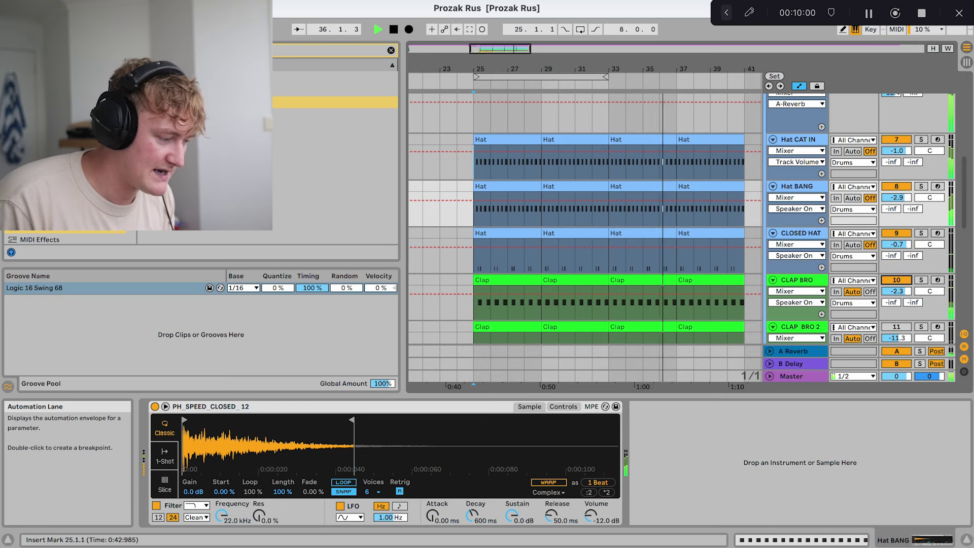
Move the arrangement loop to the eight bars from bar 33 to 41 and turn looping on
drag(540, 77, 693, 76)
right_click(693, 78)
click(707, 85)
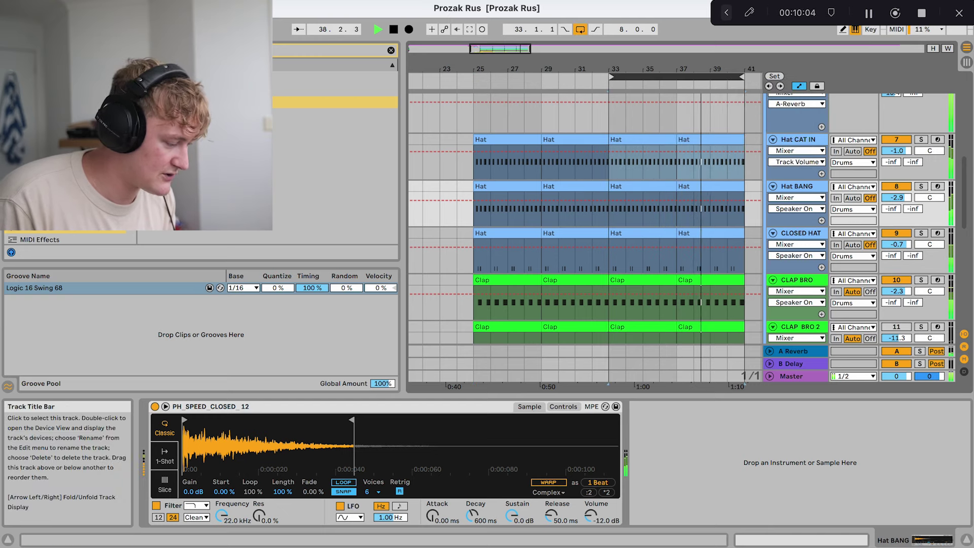
Open the CLAP BRO track's sample and solo the track briefly to hear the clap alone
click(808, 280)
click(920, 280)
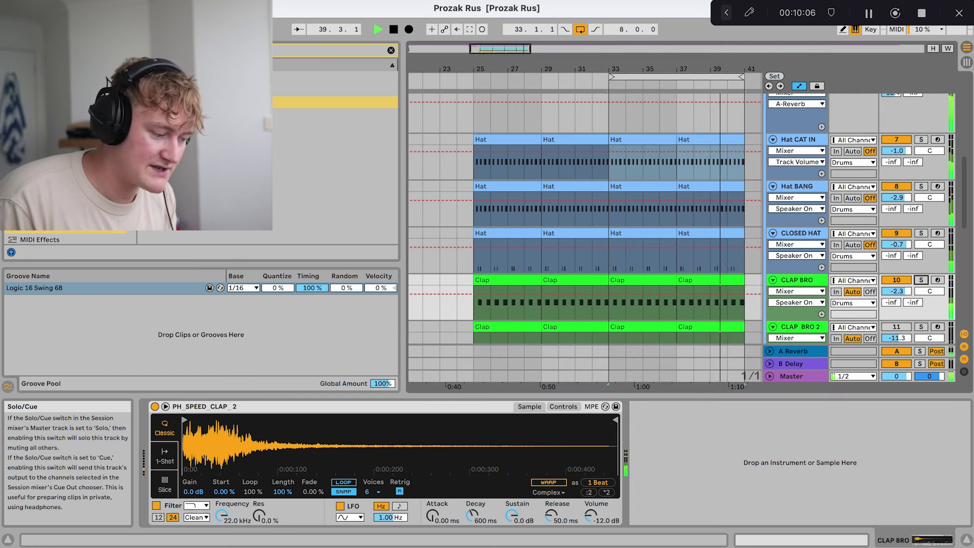
click(920, 282)
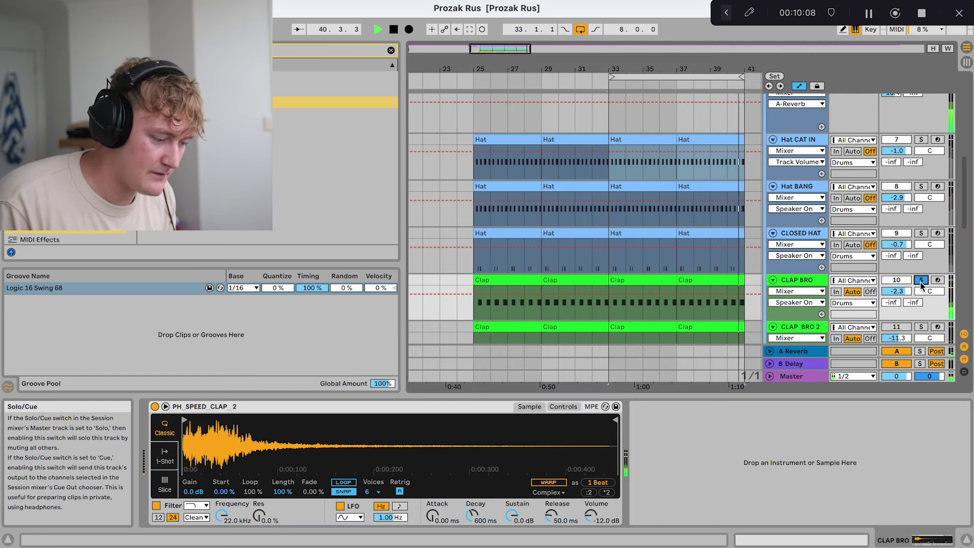
click(920, 280)
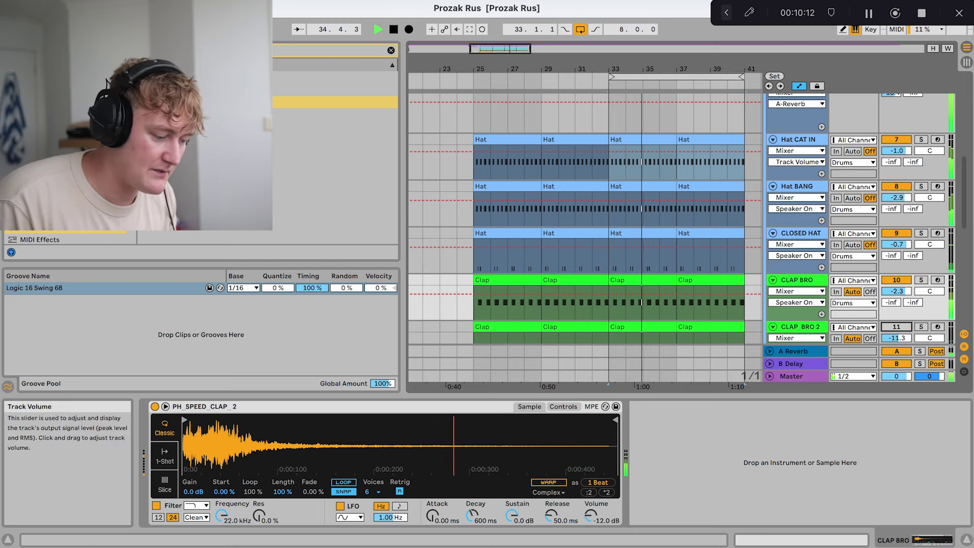
Reactivate the CLAP BRO 2 track and the shaker track below it during playback
scroll(897, 337, down, 2)
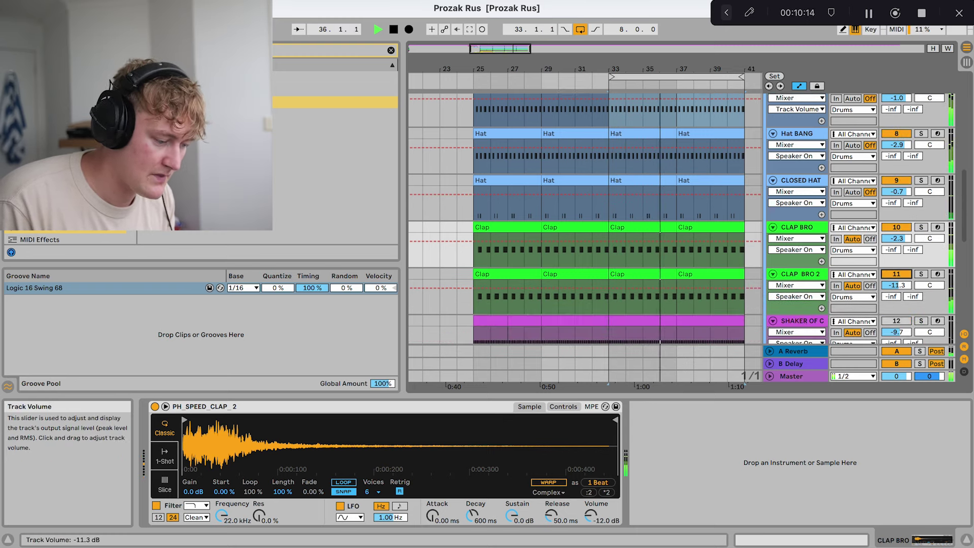
click(896, 321)
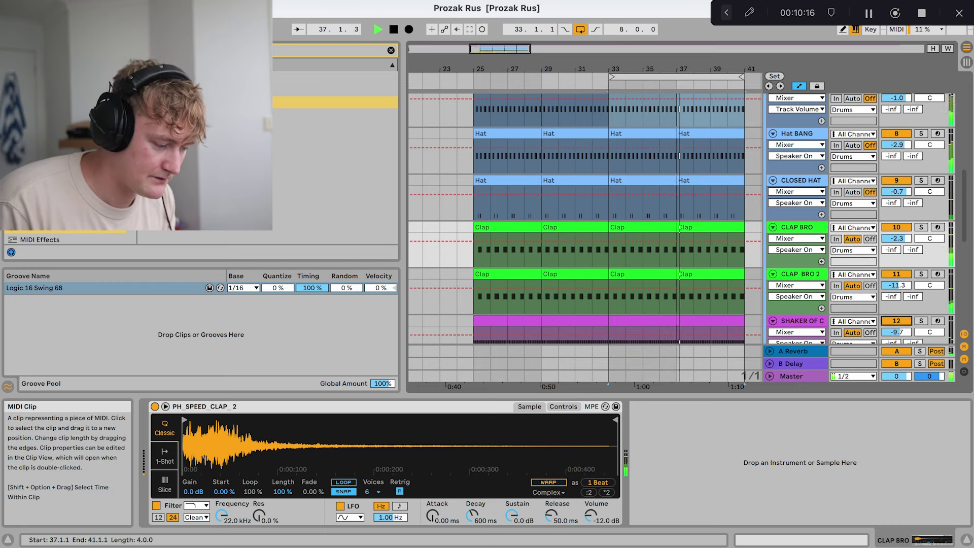
Show the shaker track's devices, solo the track and examine its sampler, Kickstart 2 and the LFO modulating Decay during playback
scroll(854, 319, down, 2)
click(802, 286)
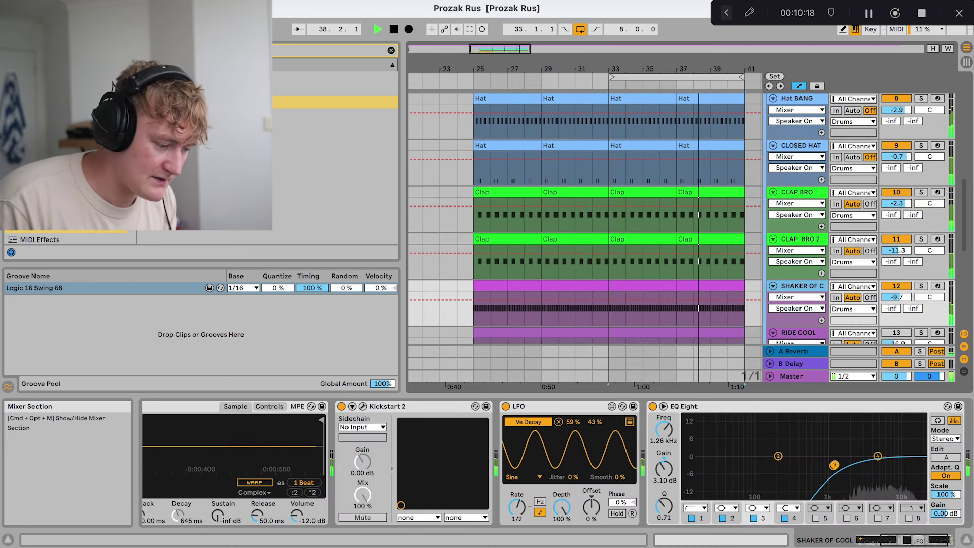
click(921, 286)
scroll(563, 448, left, 6)
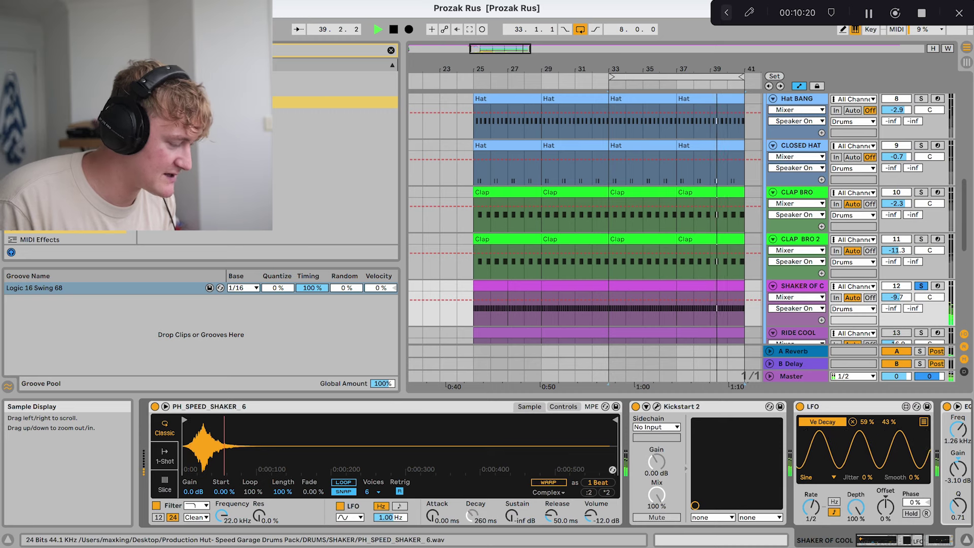
scroll(507, 446, right, 2)
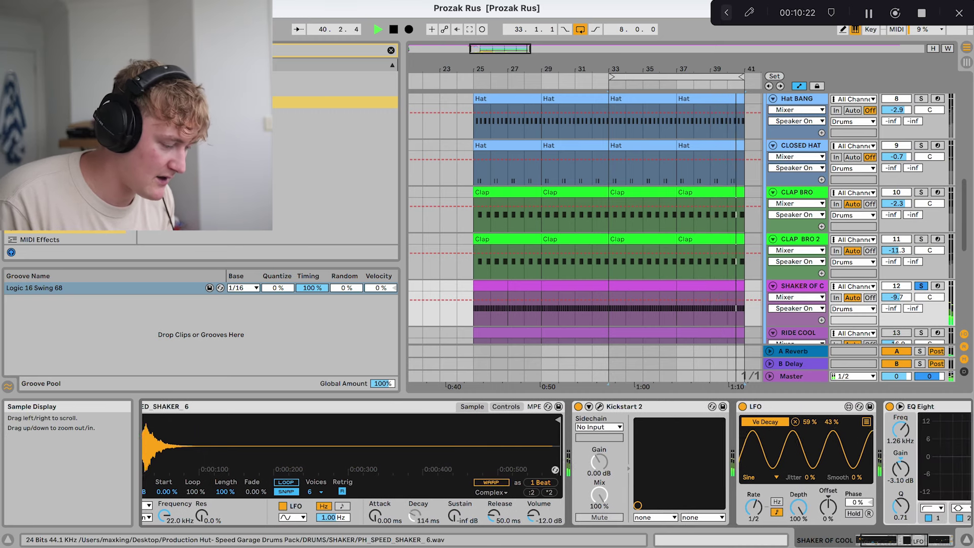
scroll(558, 456, right, 5)
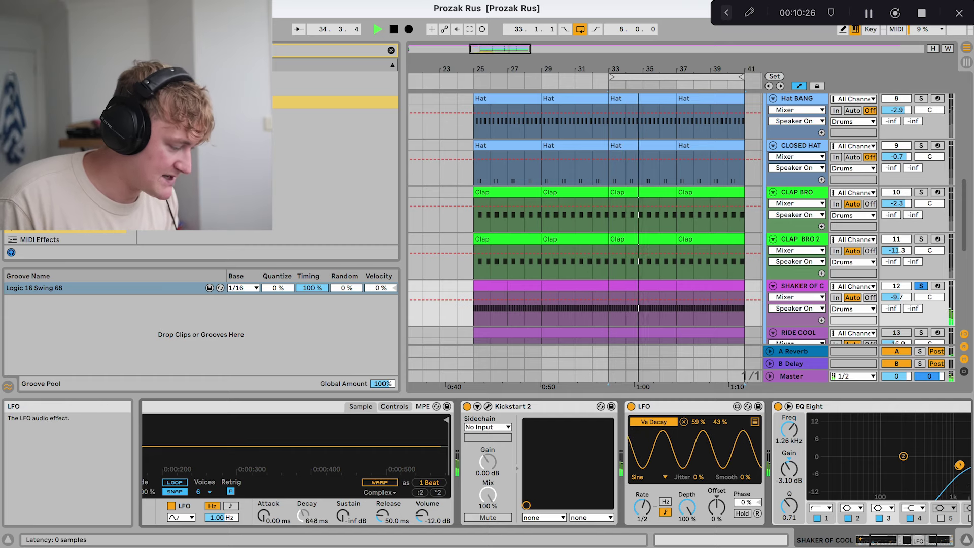
scroll(444, 512, left, 6)
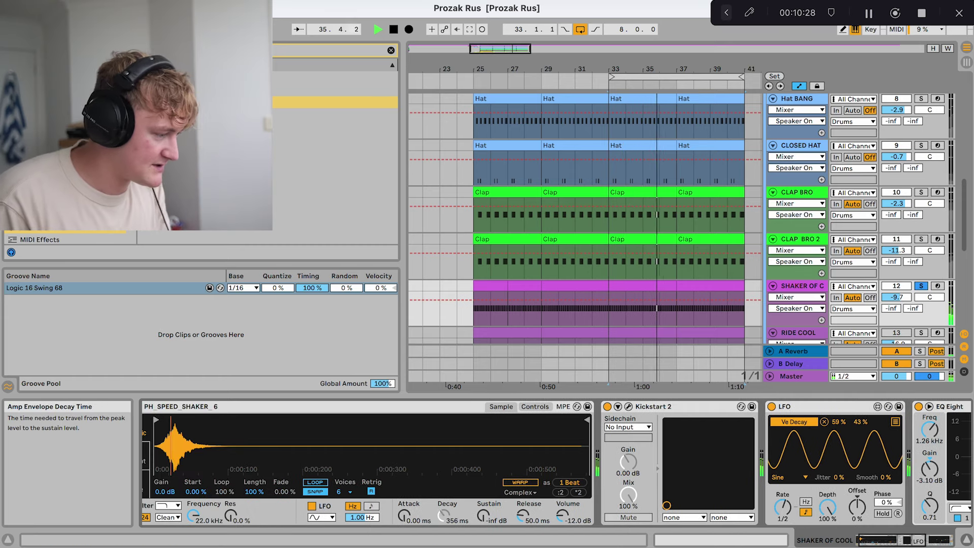
Find the LFO modulator in the browser and add it to the shaker track ahead of the existing LFO
click(390, 50)
text(lfo)
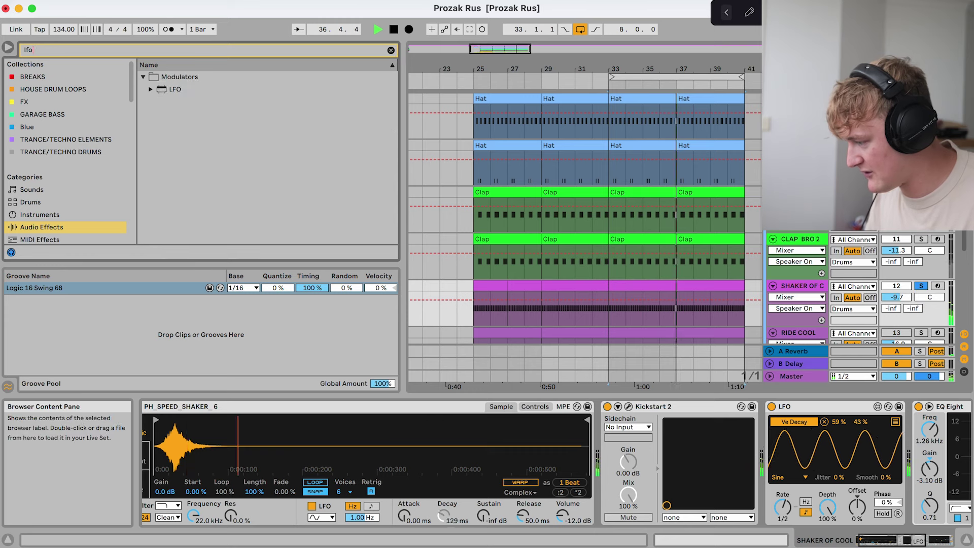
key(Down)
key(Down)
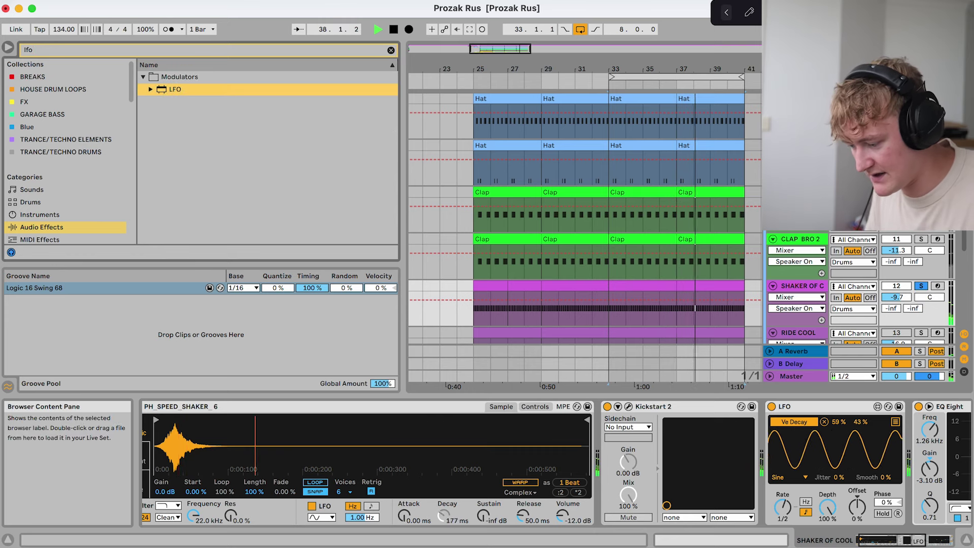
key(Return)
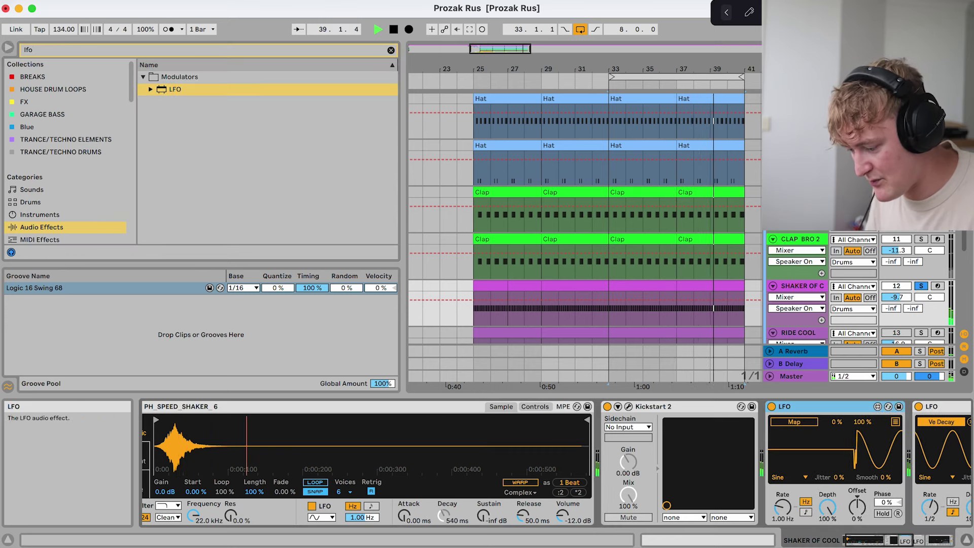
Map the new LFO to the sampler's Sustain with a rate of 12.4 Hz and depth of 9.45 %, then deactivate it
click(483, 516)
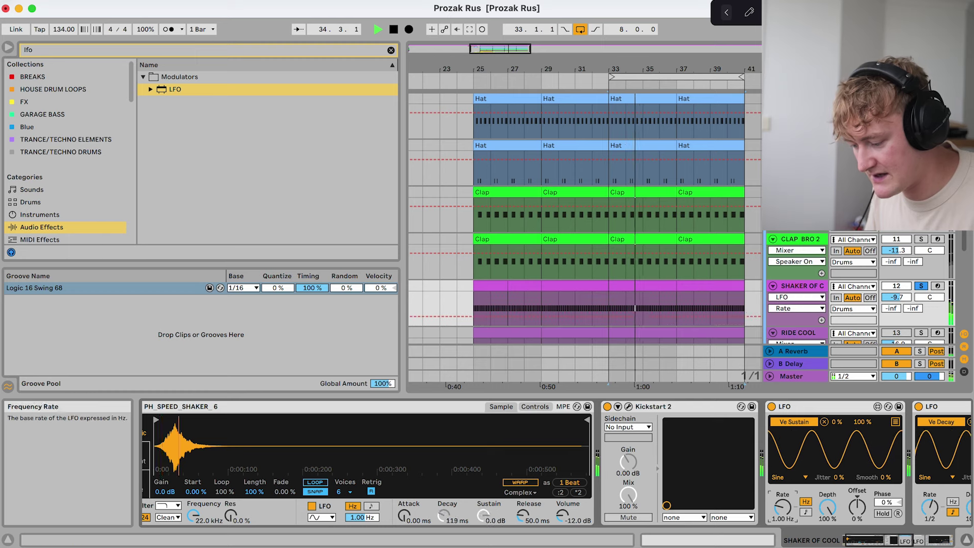
drag(782, 507, 782, 410)
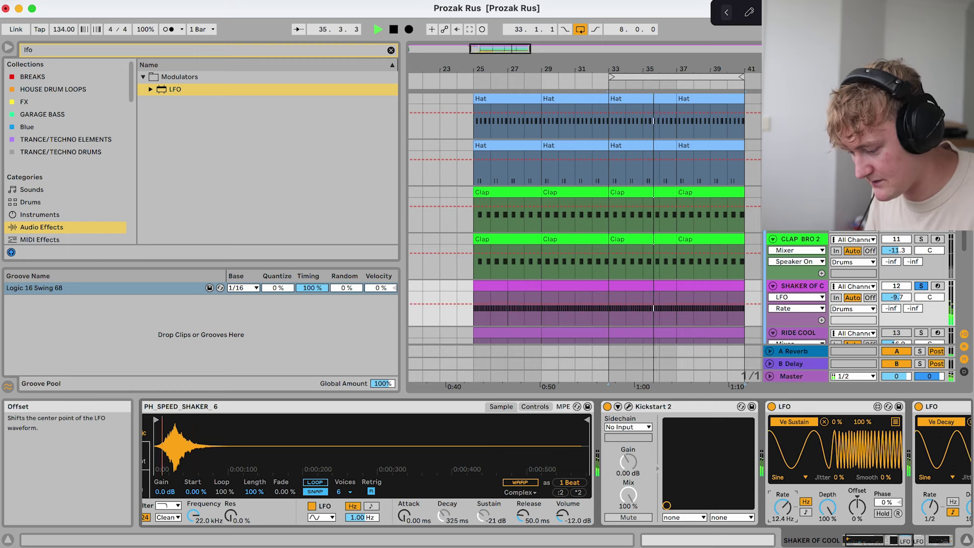
drag(827, 508, 827, 525)
click(771, 406)
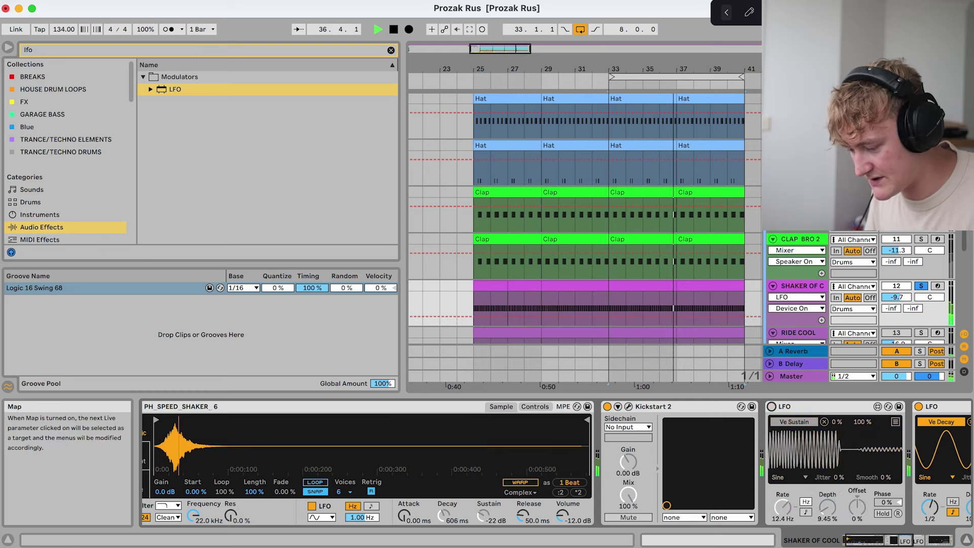
Try the Decay LFO's rate in hertz mode, then return it to a tempo-synced rate of 1/2
scroll(930, 507, right, 5)
scroll(745, 508, right, 2)
drag(680, 507, 680, 525)
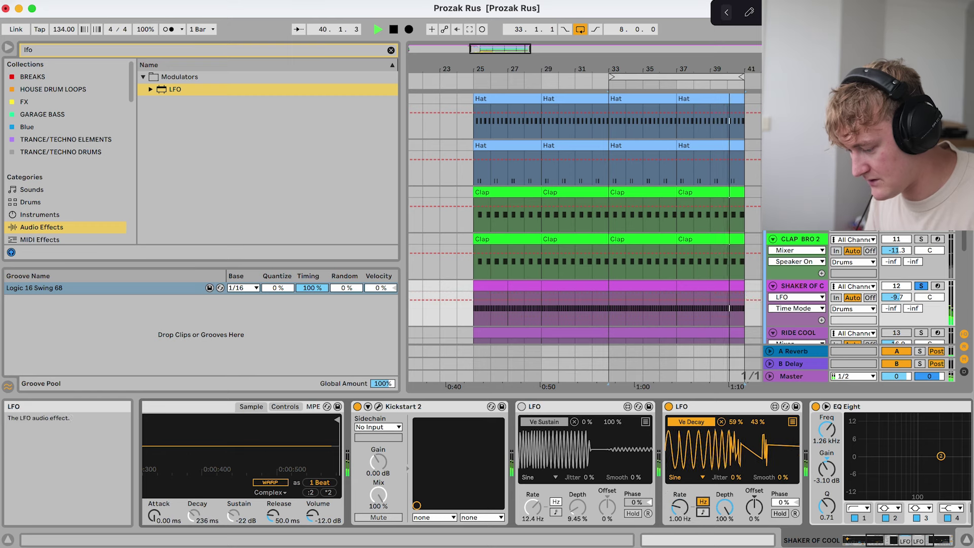
click(703, 501)
mouse_move(680, 507)
mouse_down()
mouse_move(680, 479)
mouse_move(680, 509)
mouse_up()
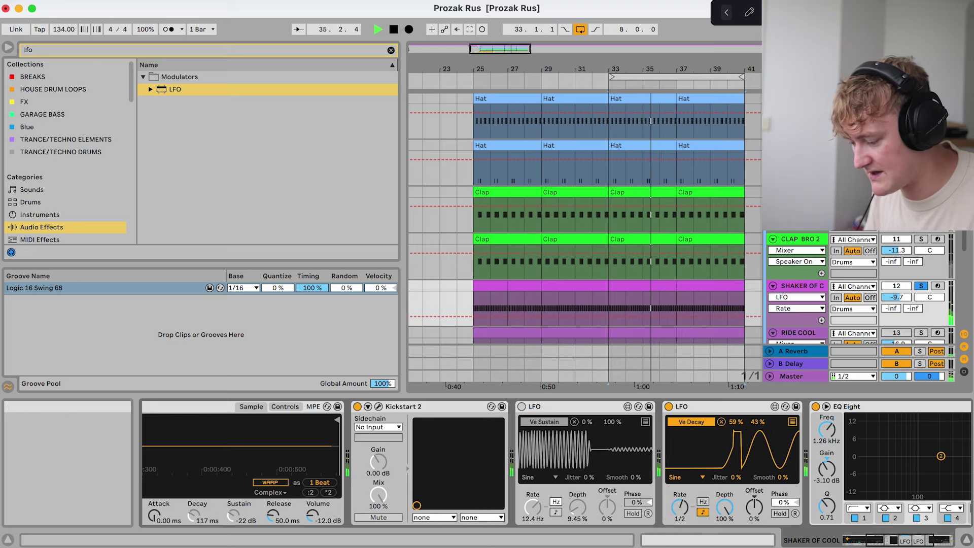
Review the remaining devices in the shaker track's chain, up to the EQ Eight
scroll(651, 477, left, 3)
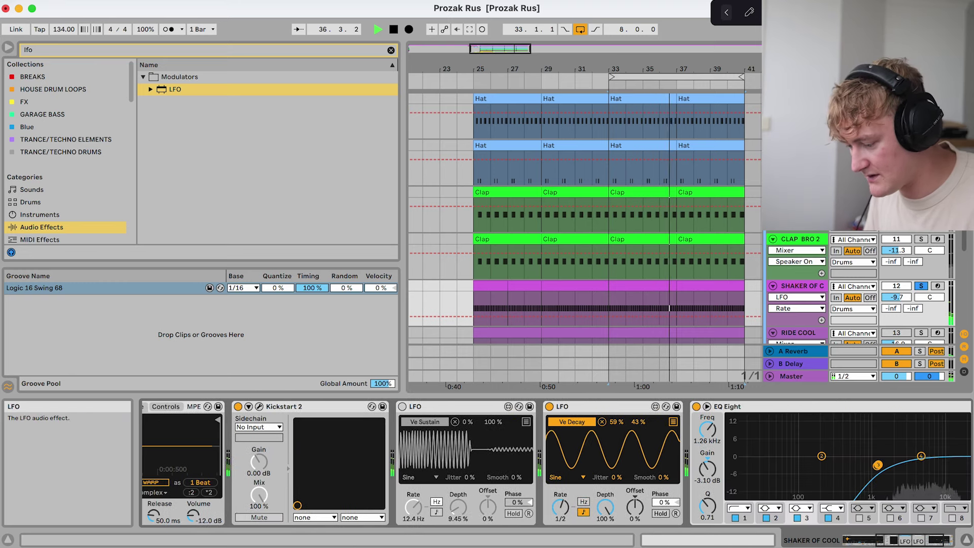
scroll(651, 477, right, 5)
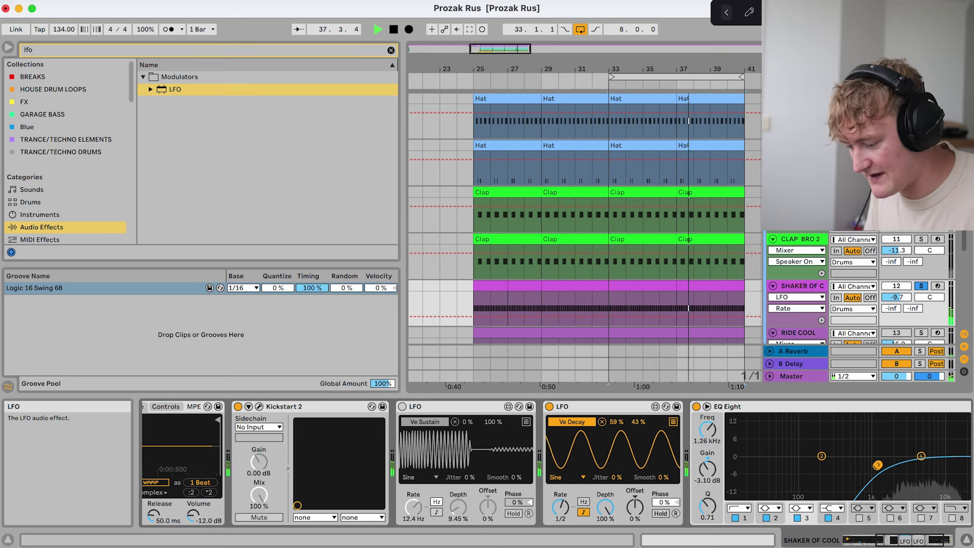
scroll(555, 462, right, 4)
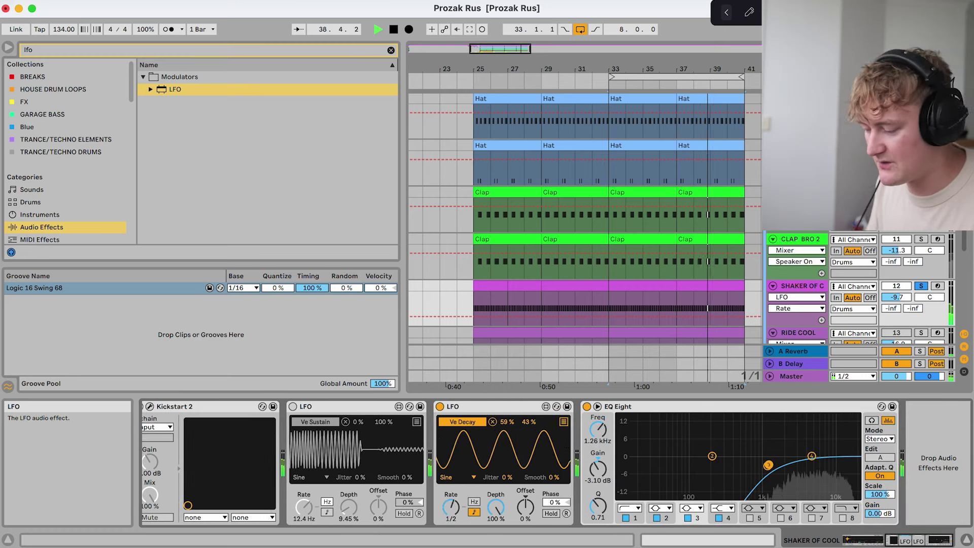
Solo the RIDE COOL track, play it while showing its sample and Kickstart 2, then end the solo and resume playback
scroll(862, 284, down, 2)
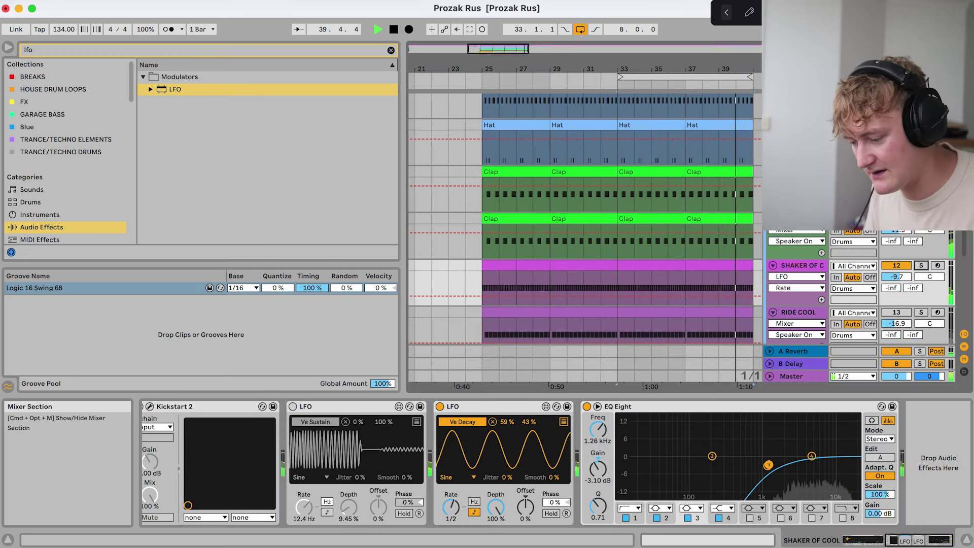
click(921, 312)
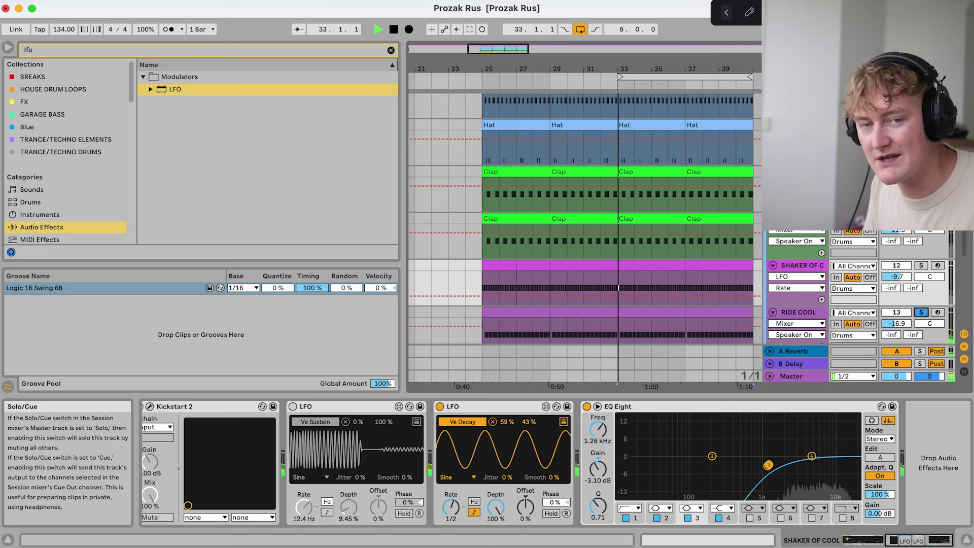
key(space)
scroll(625, 292, down, 4)
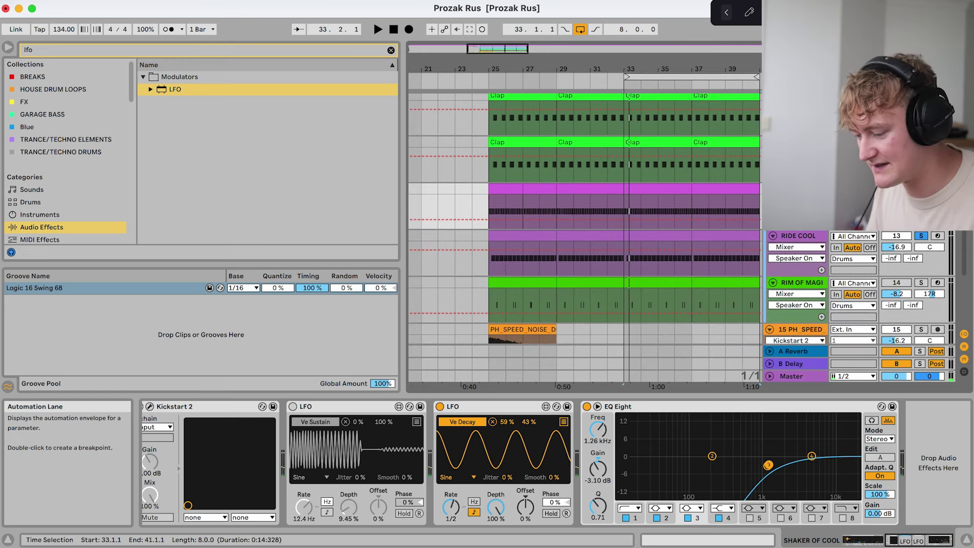
key(space)
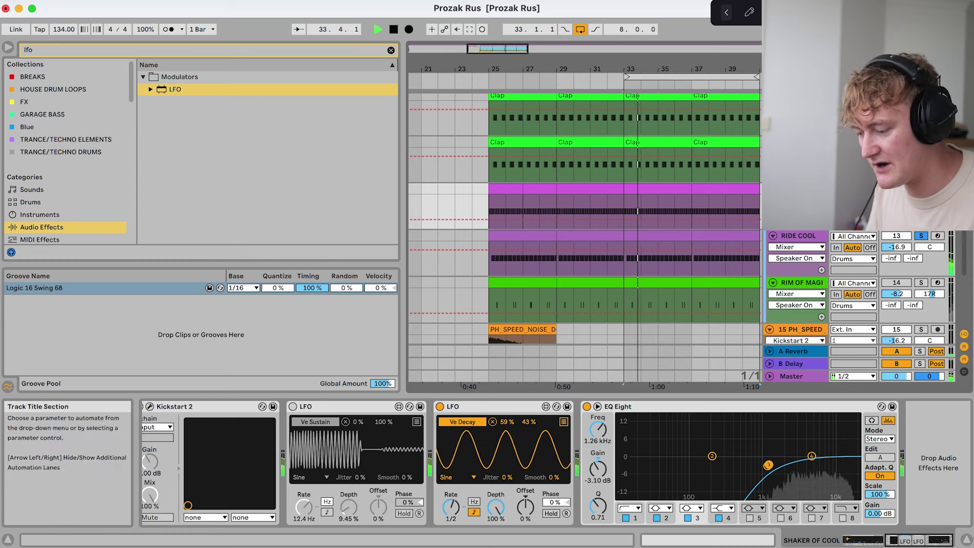
click(798, 235)
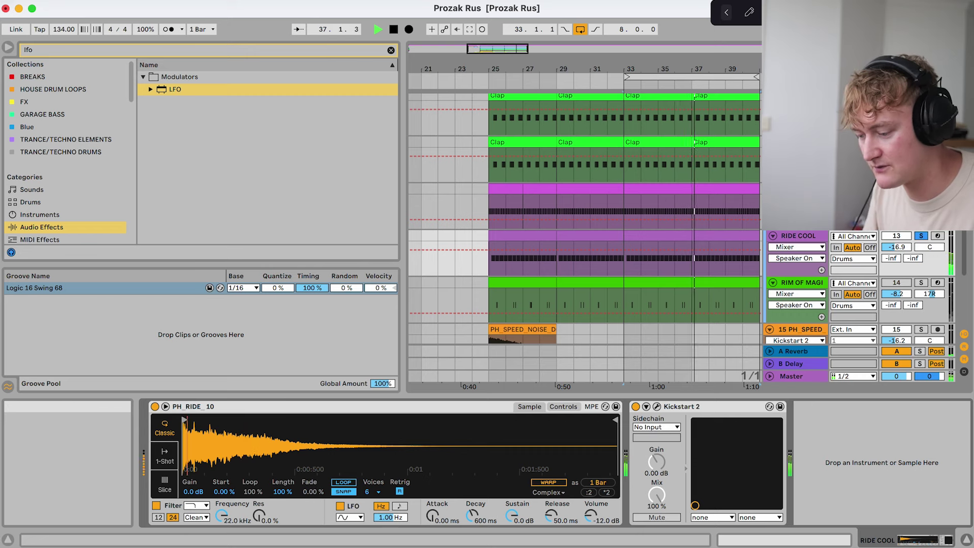
key(space)
click(919, 236)
key(space)
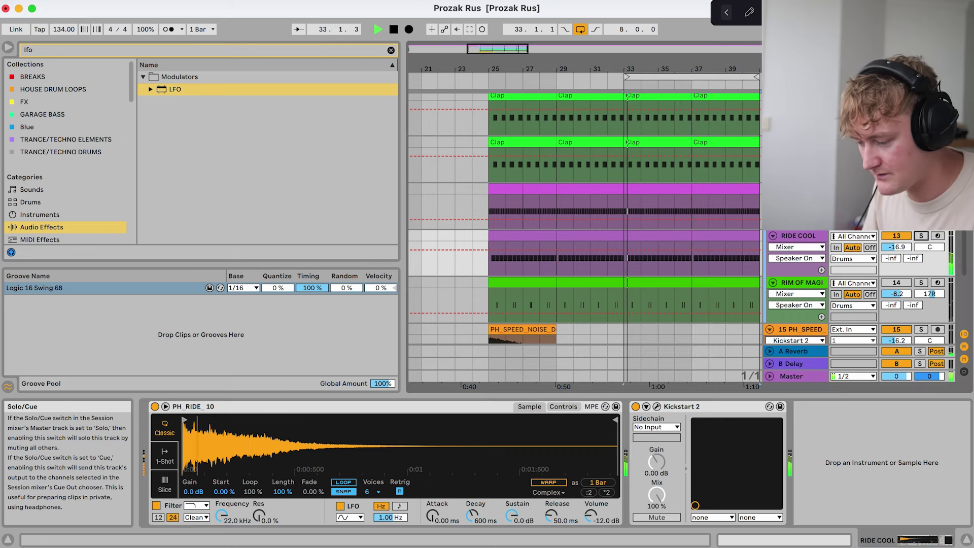
Reactivate the rim track below RIDE COOL, solo it briefly and point out its panning
click(896, 282)
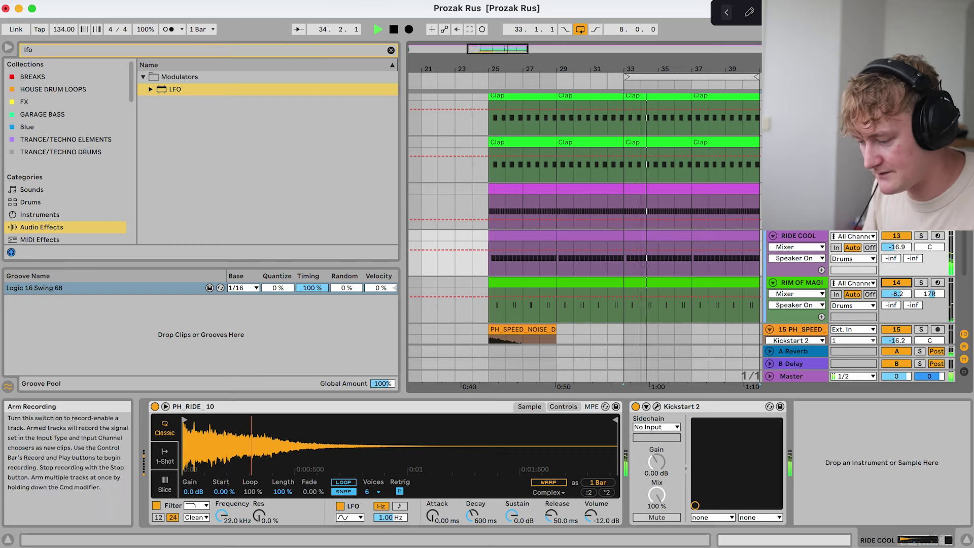
click(921, 282)
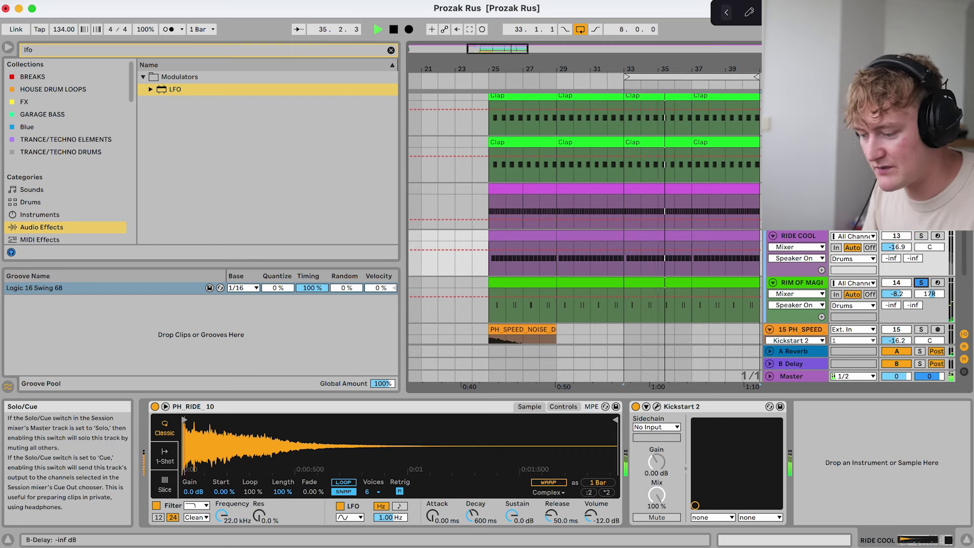
click(931, 294)
click(920, 283)
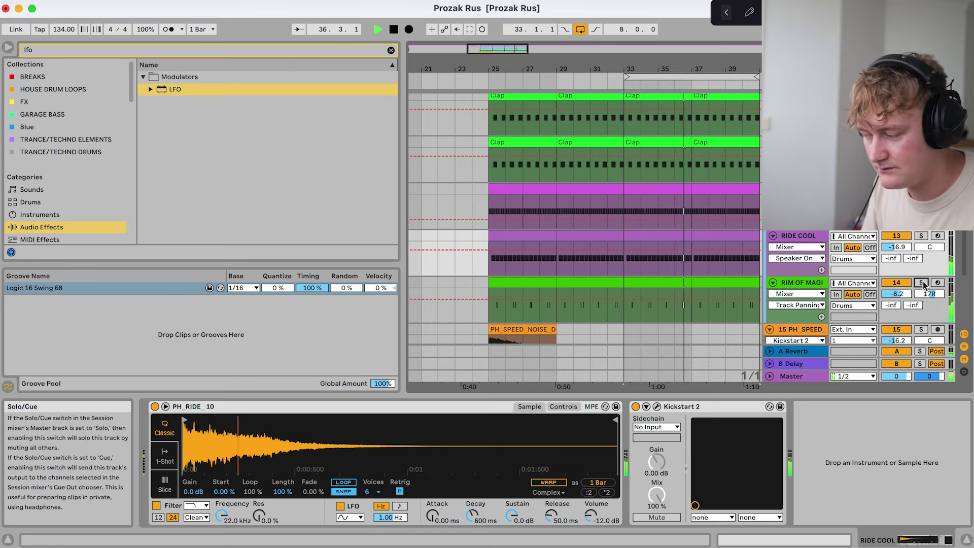
Open the rim track's first MIDI clip to inspect its notes and groove setting, then hide the clip view
scroll(920, 282, down, 3)
double_click(523, 230)
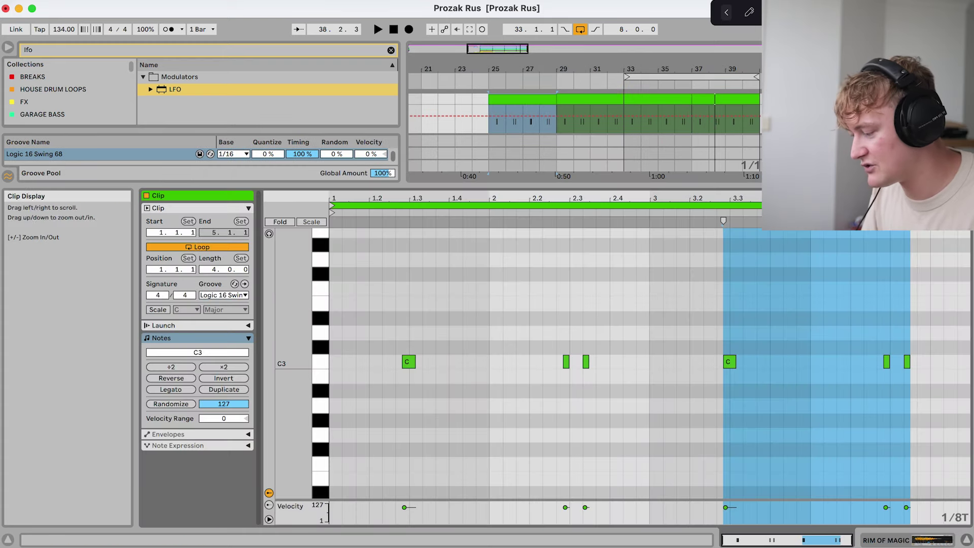
click(223, 295)
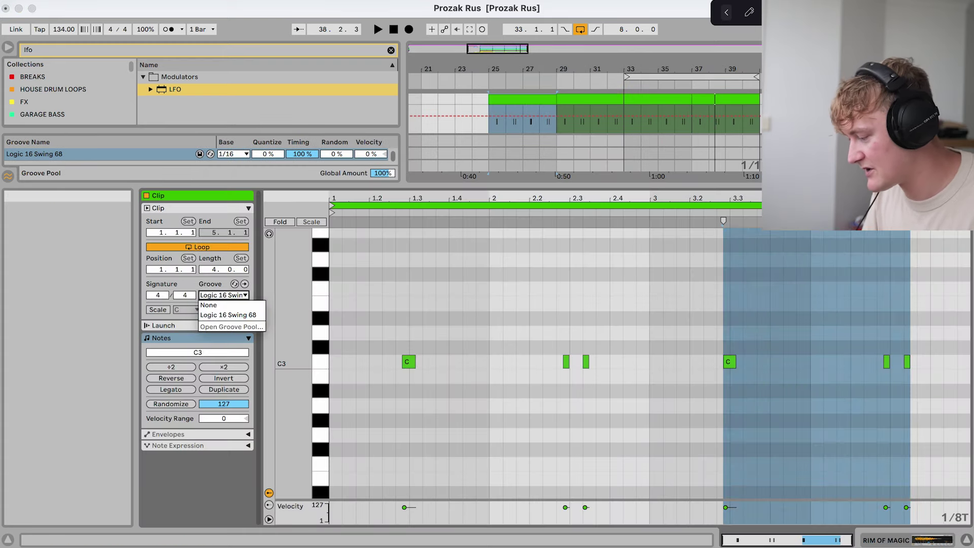
click(244, 320)
key(super+alt+l)
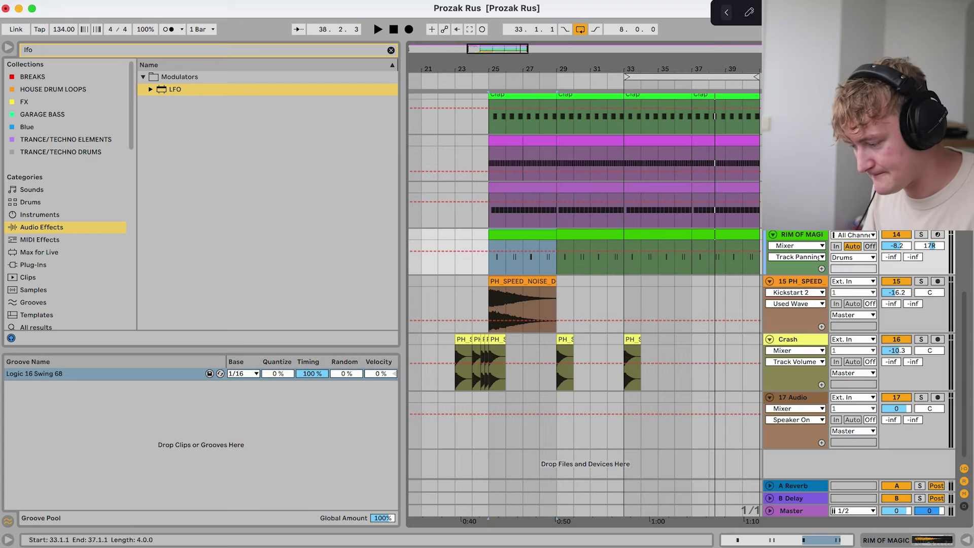
Solo the Crash track and listen to its hits from bar 24
scroll(584, 284, up, 1)
scroll(584, 284, left, 1)
click(482, 310)
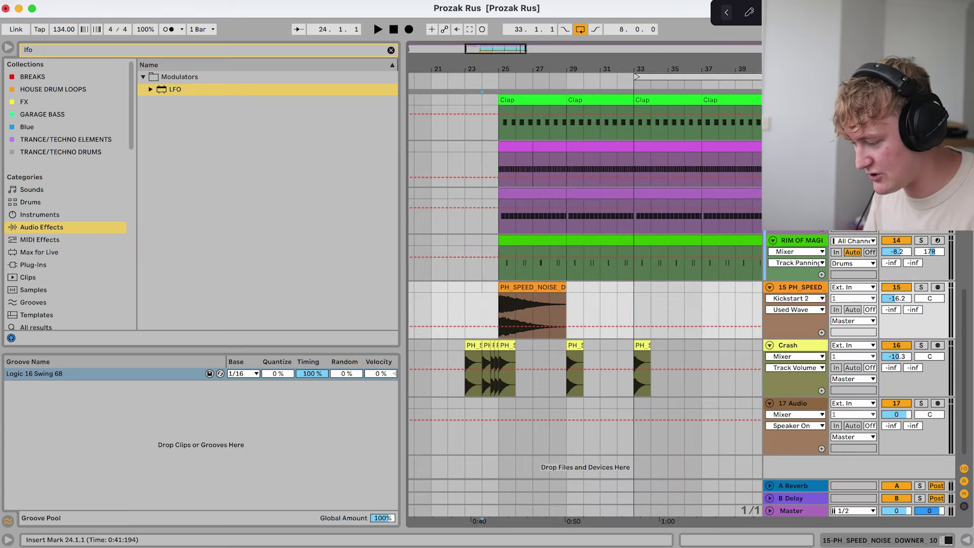
click(921, 345)
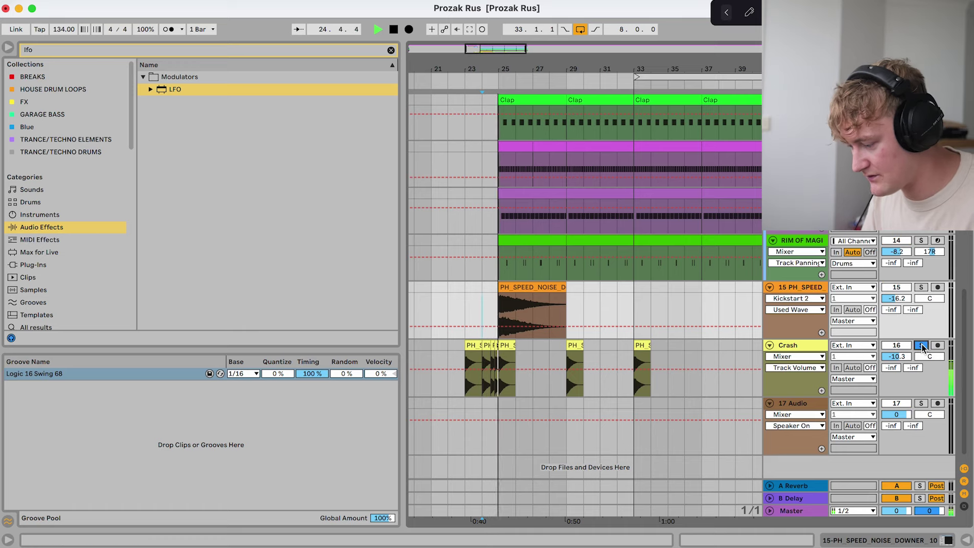
scroll(493, 324, up, 5)
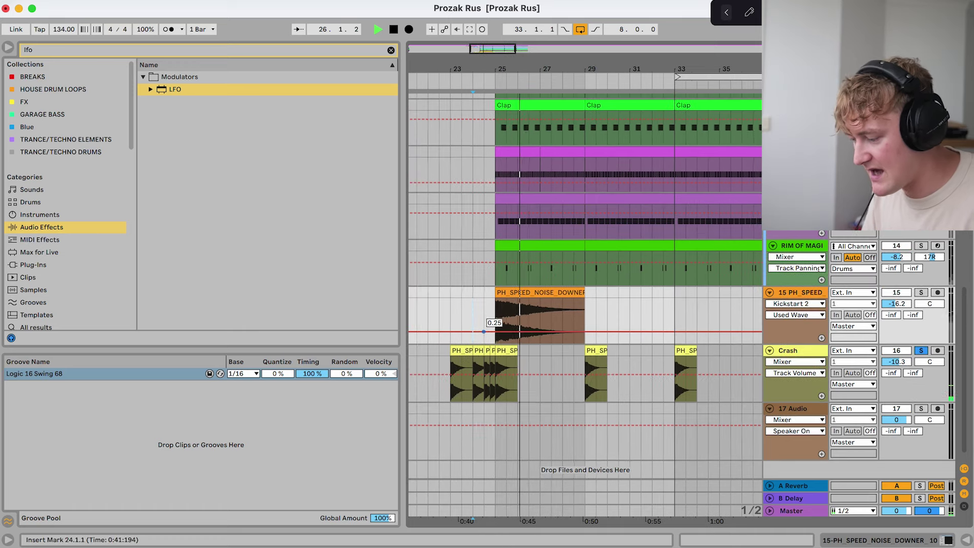
Solo the PH_SPEED noise downer track, play it from bar 25, then end the solo
click(921, 293)
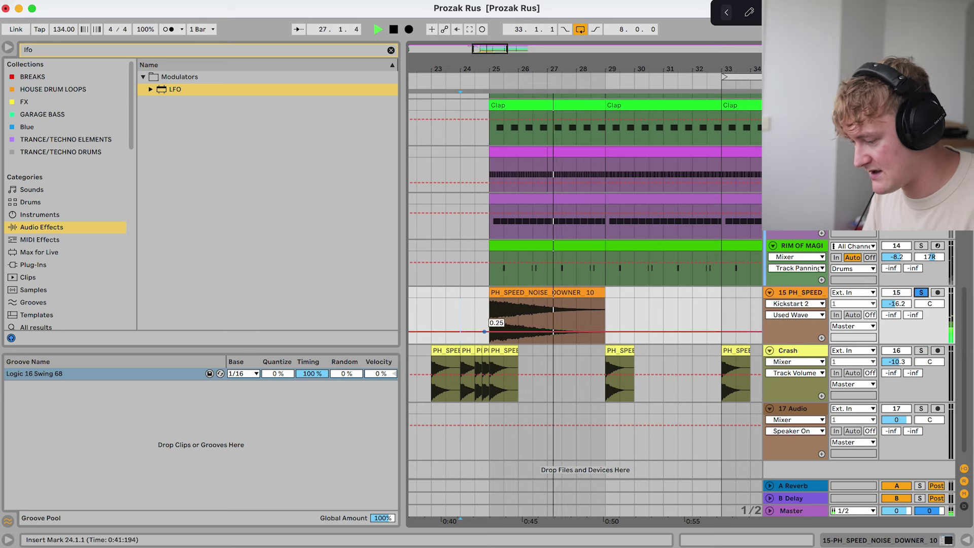
click(489, 319)
key(space)
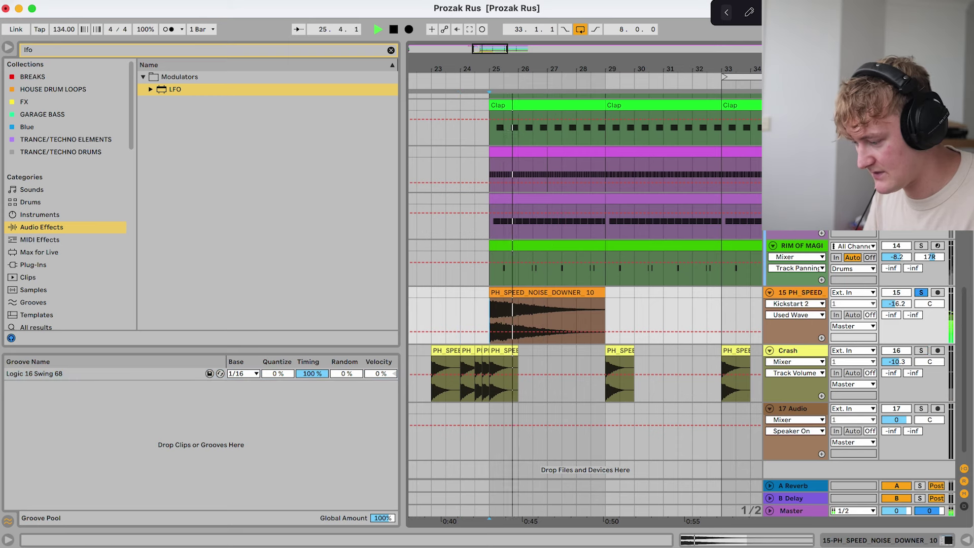
click(921, 293)
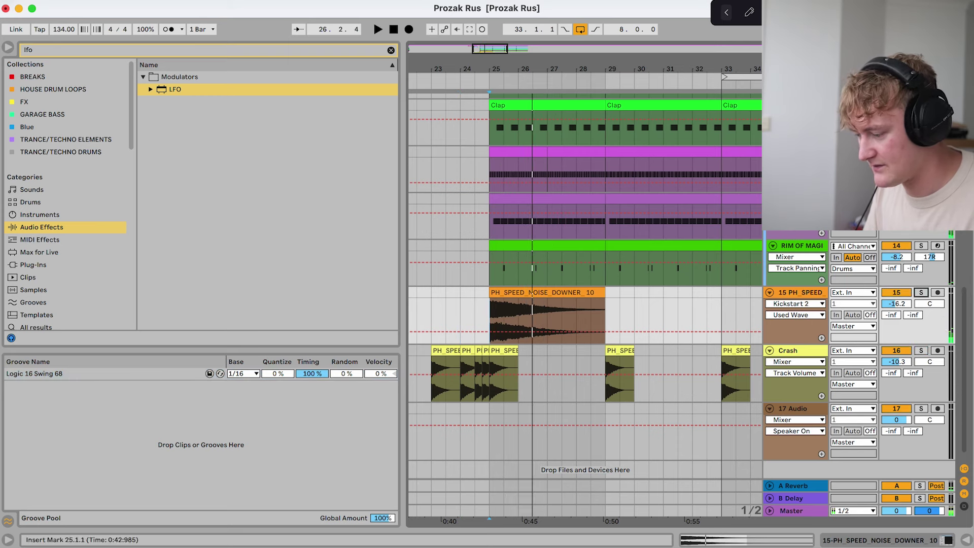